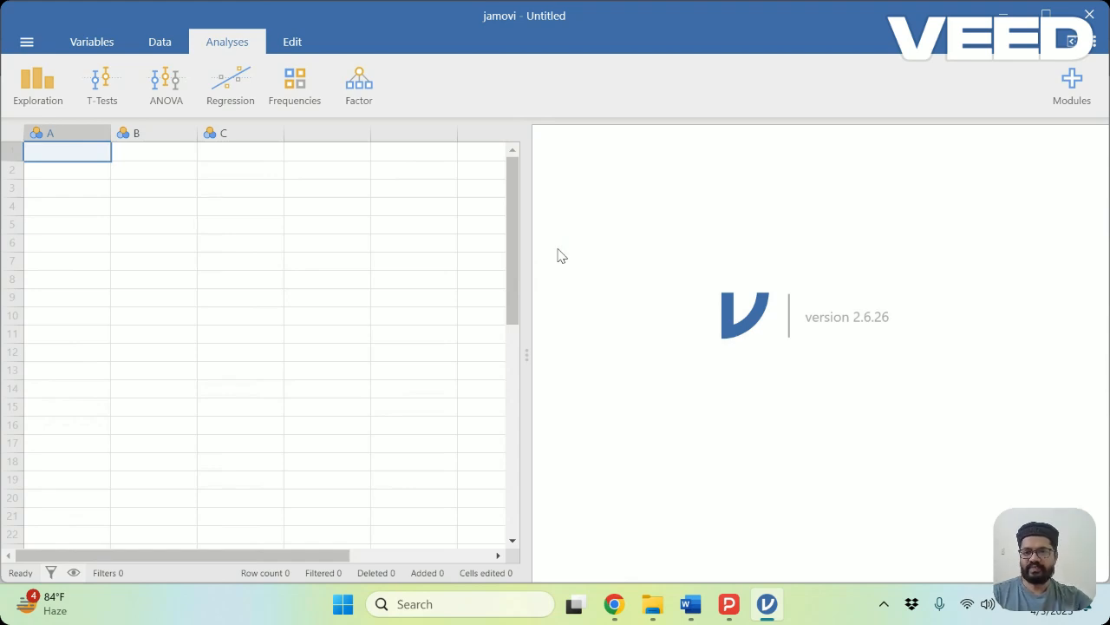
Open the HealthData.xlsx data file from the Downloads folder.
click(26, 45)
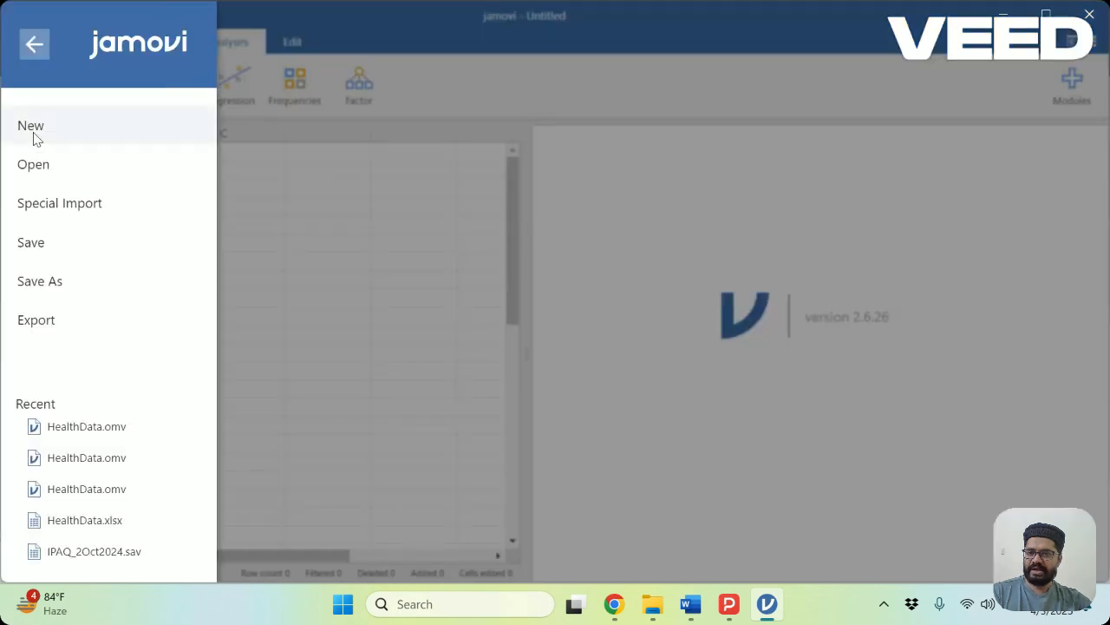
click(31, 171)
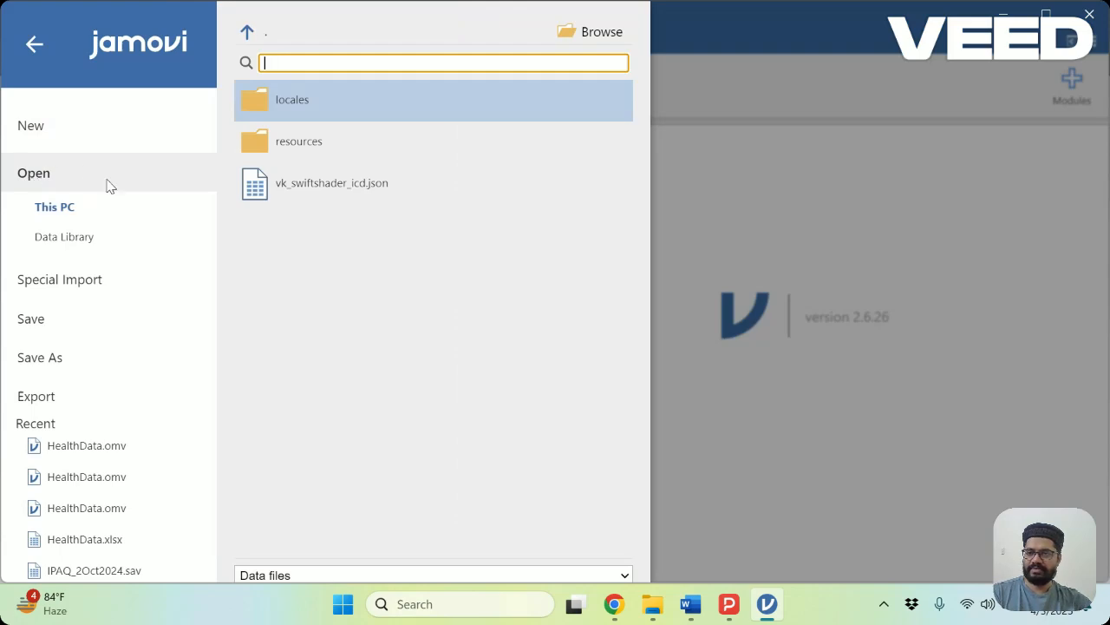
click(63, 247)
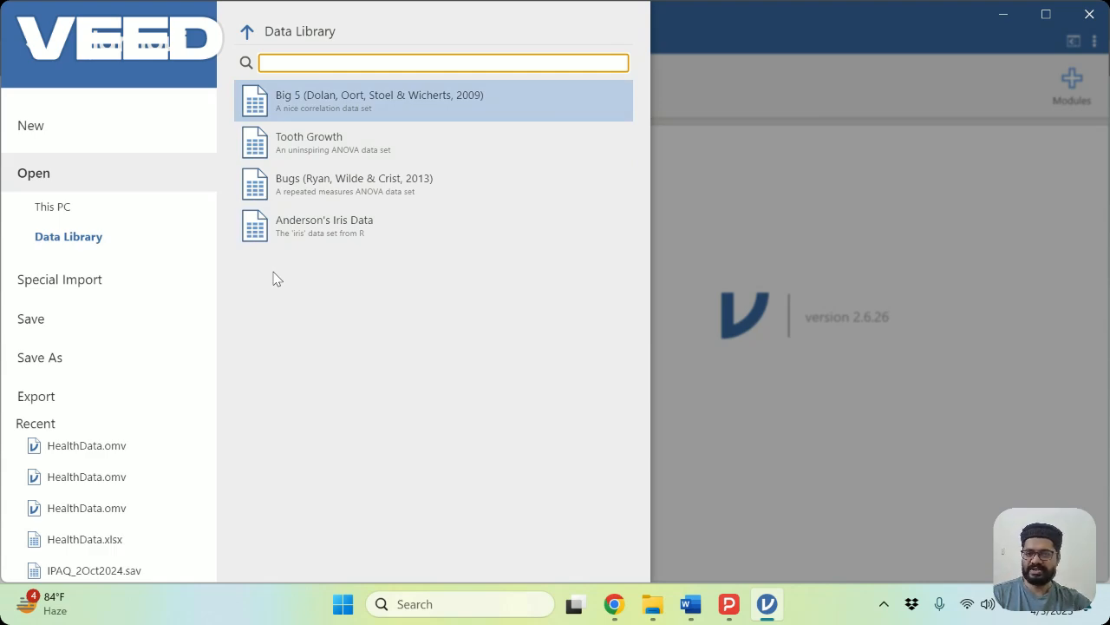
click(39, 217)
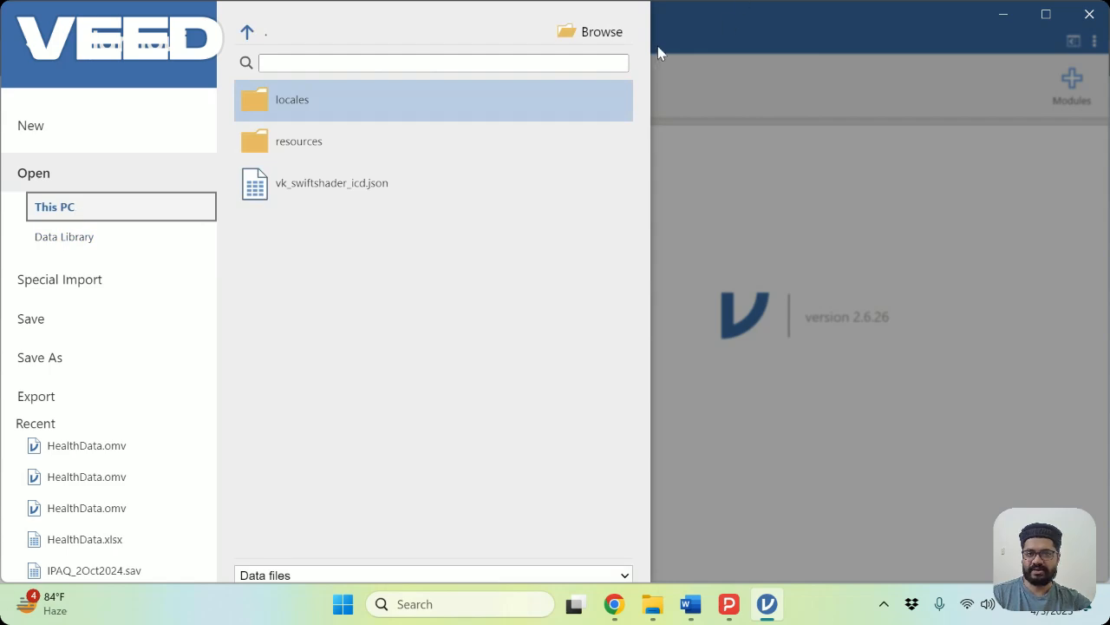
click(602, 33)
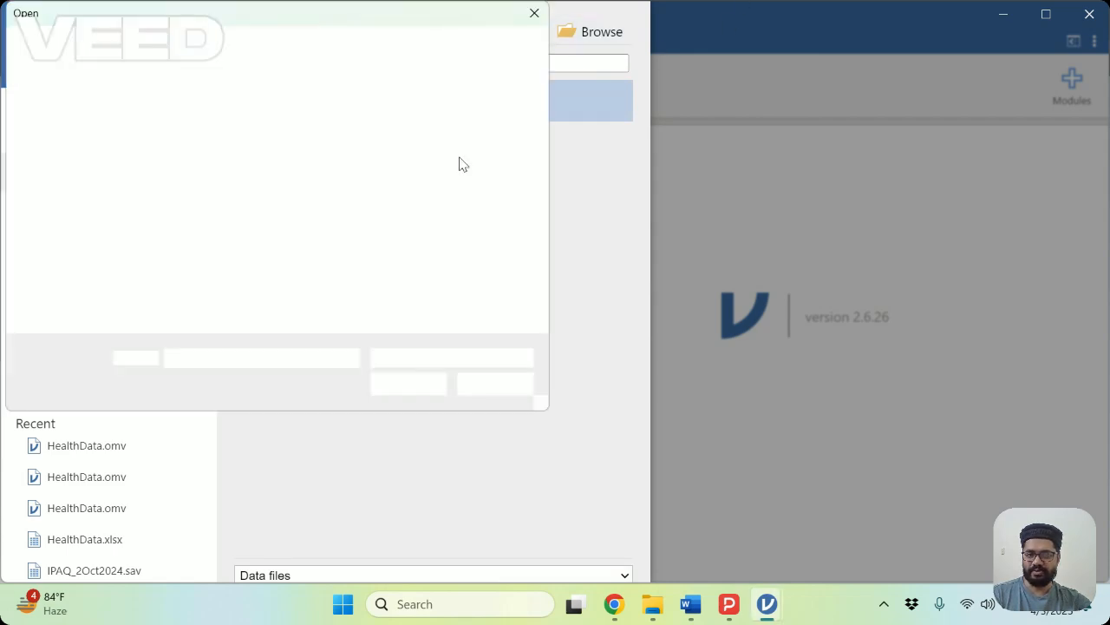
scroll(91, 200, down, 5)
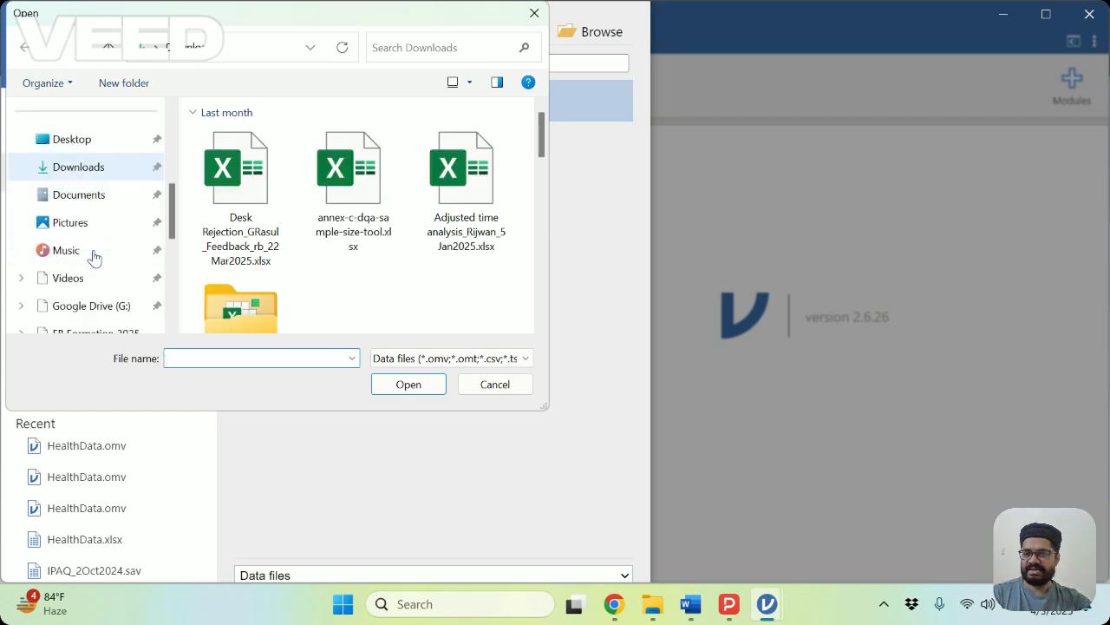
click(65, 169)
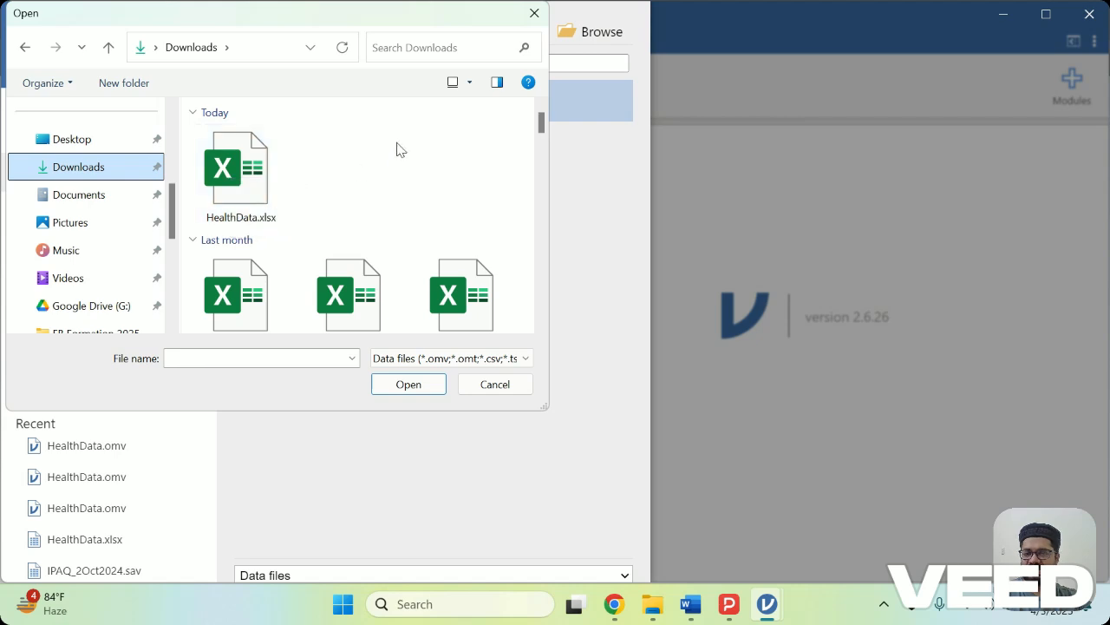
click(259, 159)
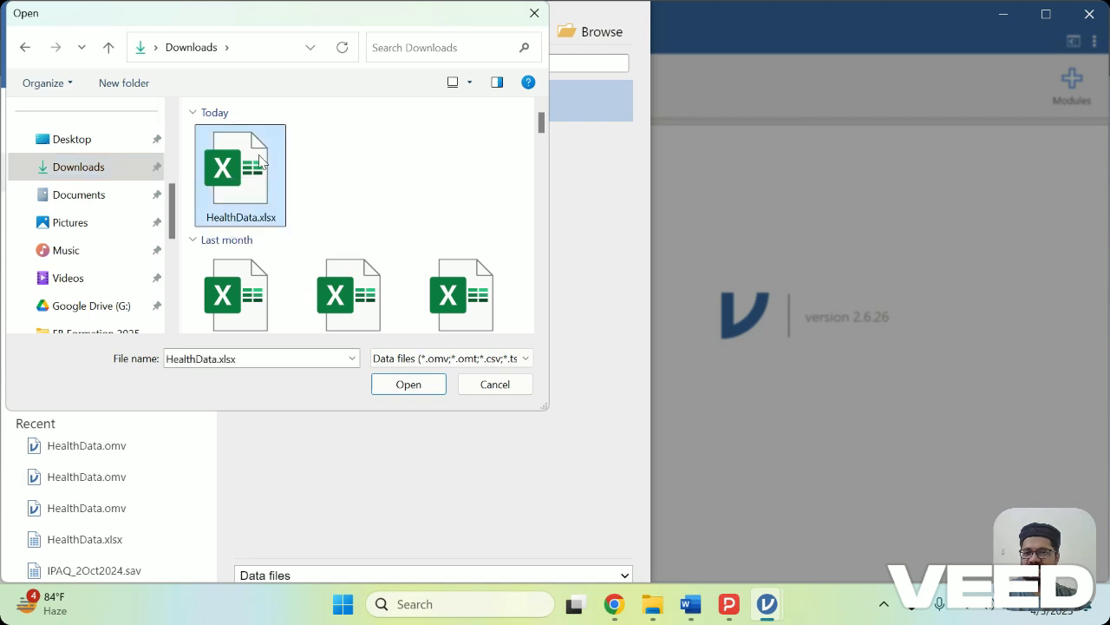
click(404, 385)
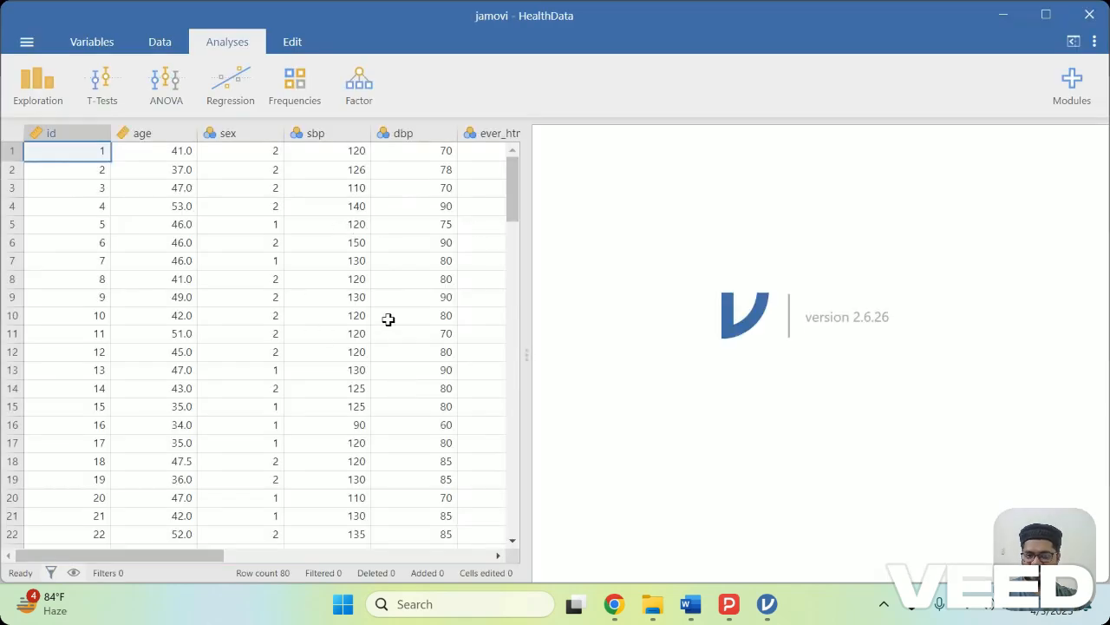
Show the data sheet at full width without the results area and set the id variable's measure type to ID.
click(145, 48)
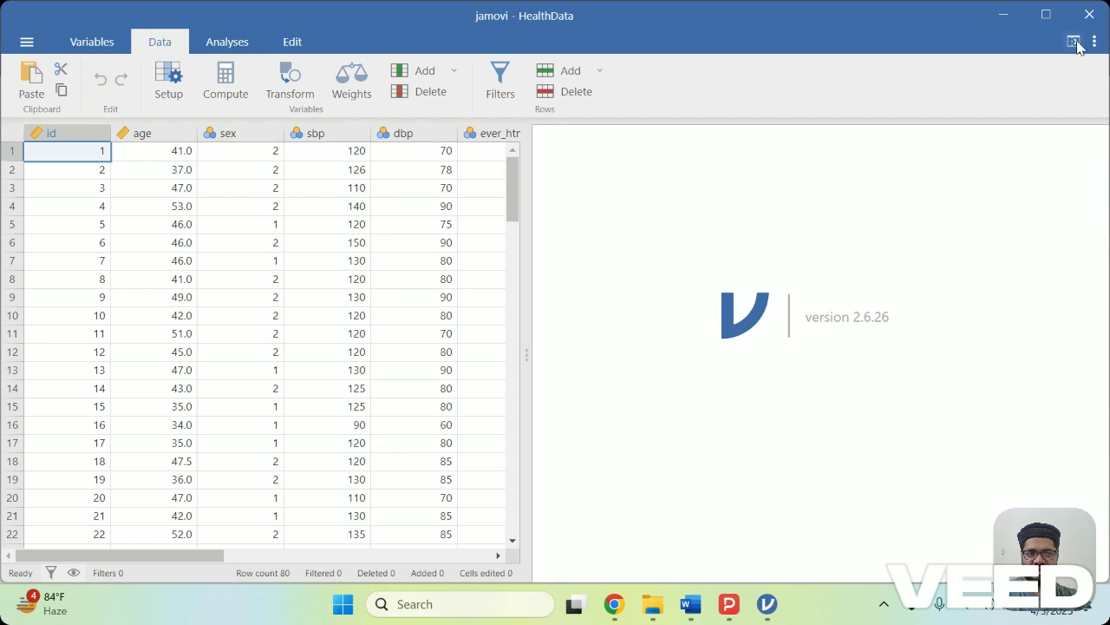
click(1074, 43)
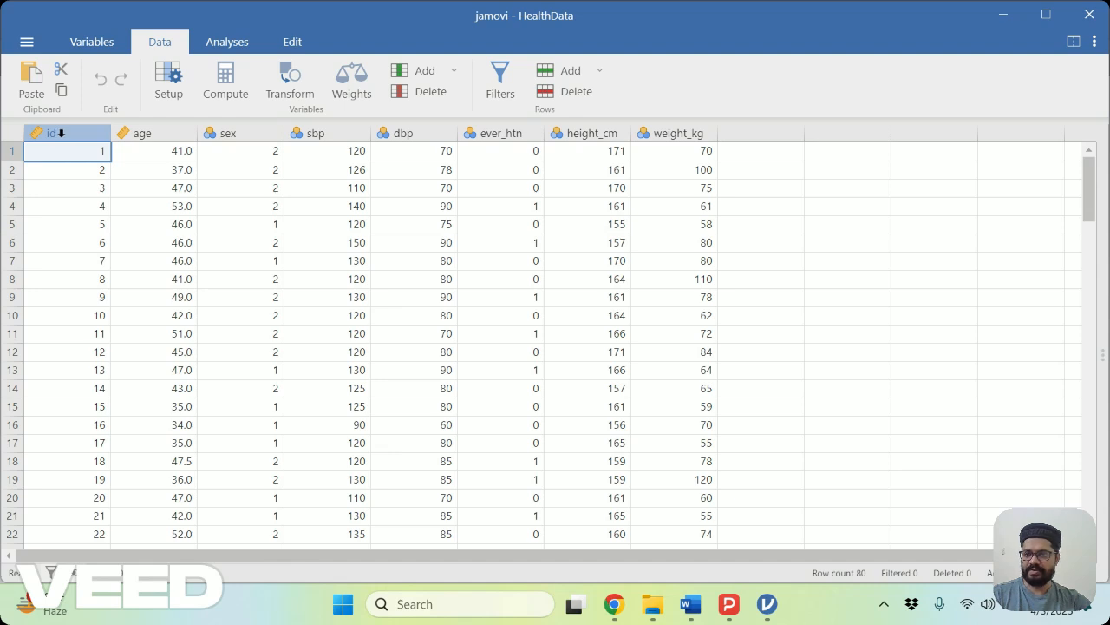
click(59, 133)
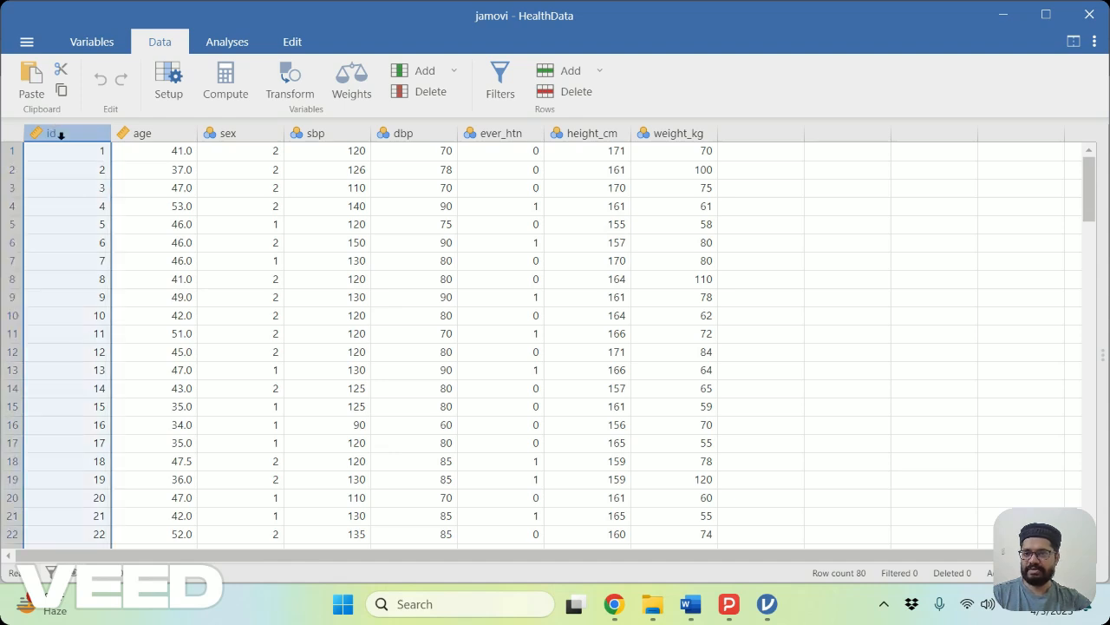
double_click(55, 132)
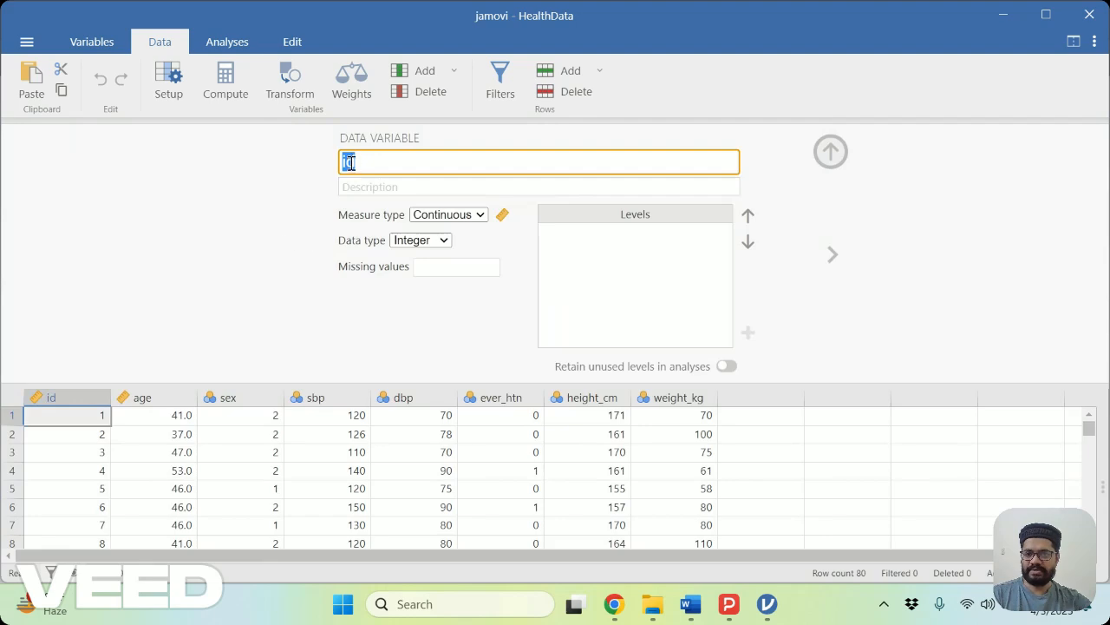
click(483, 223)
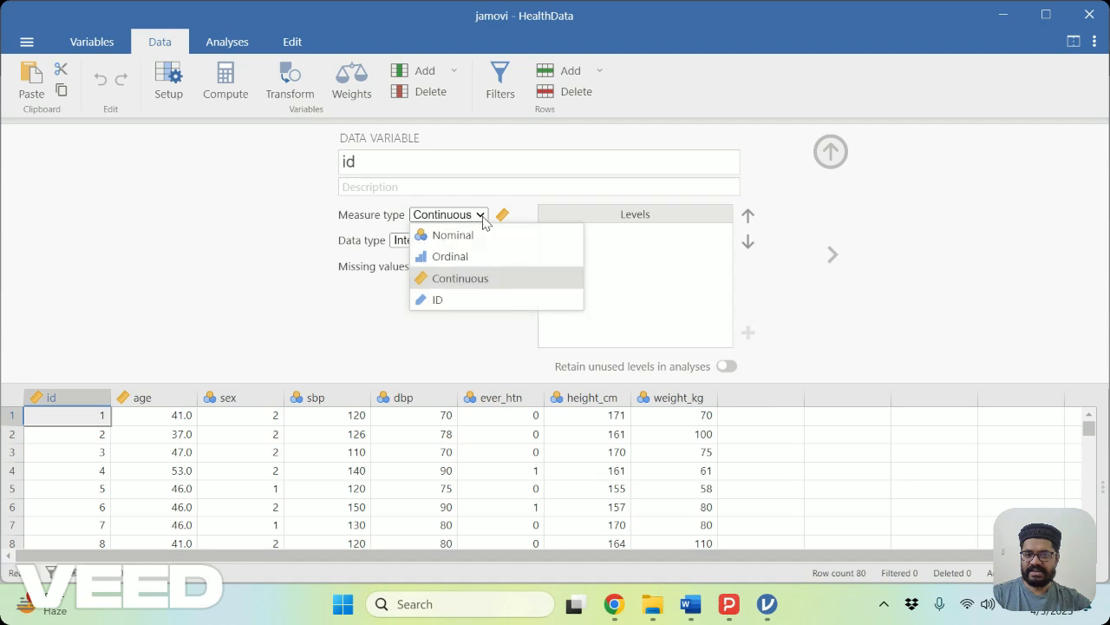
click(433, 304)
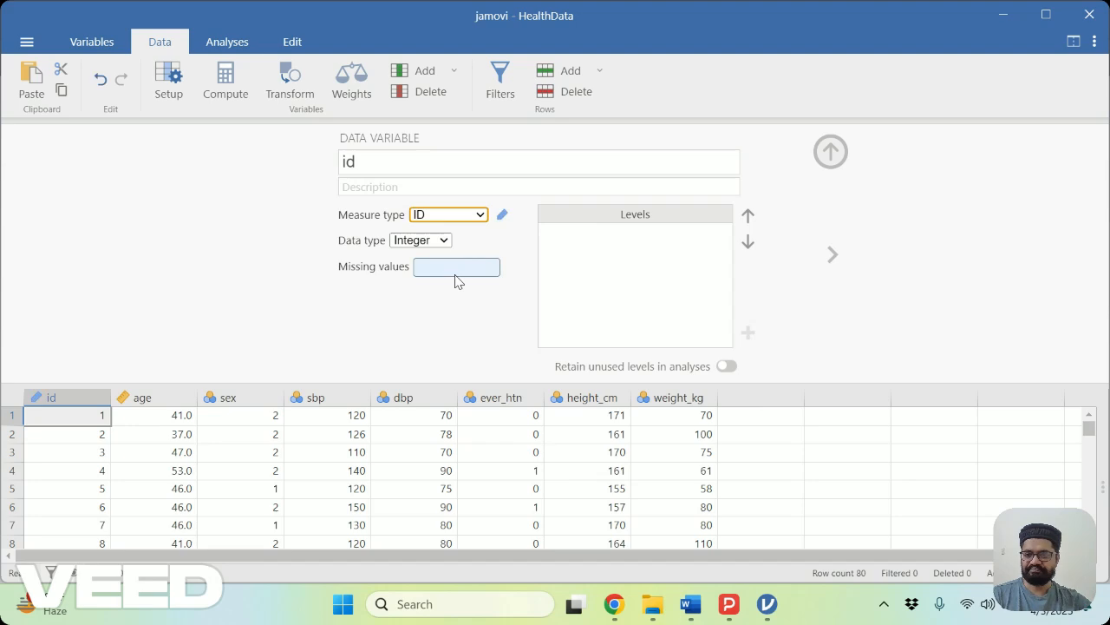
Set the data type of the age variable to Integer.
click(832, 256)
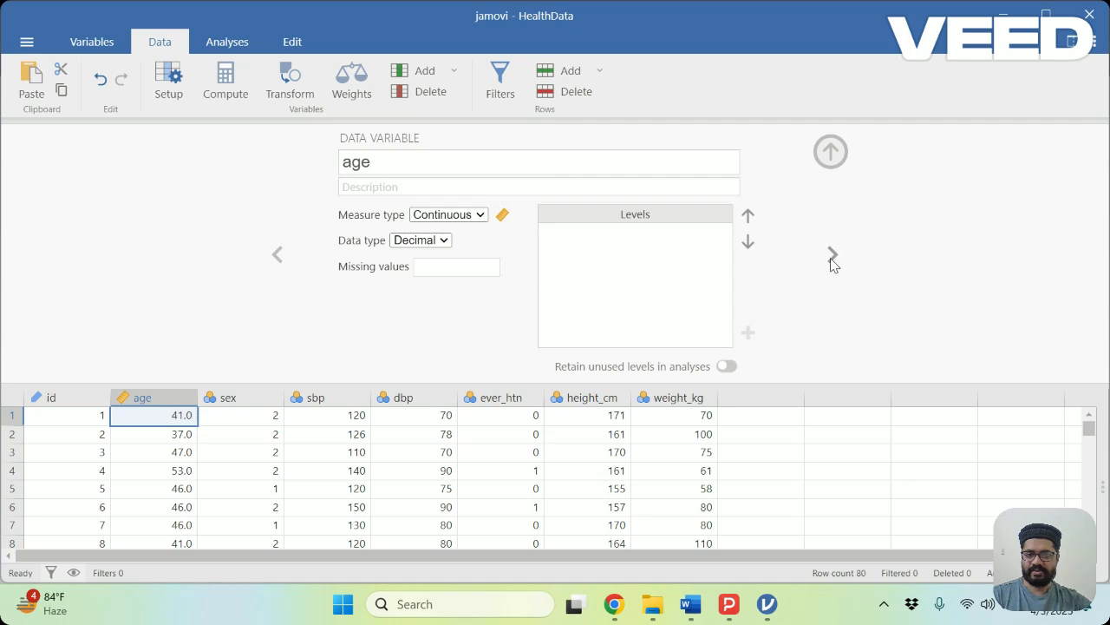
click(443, 246)
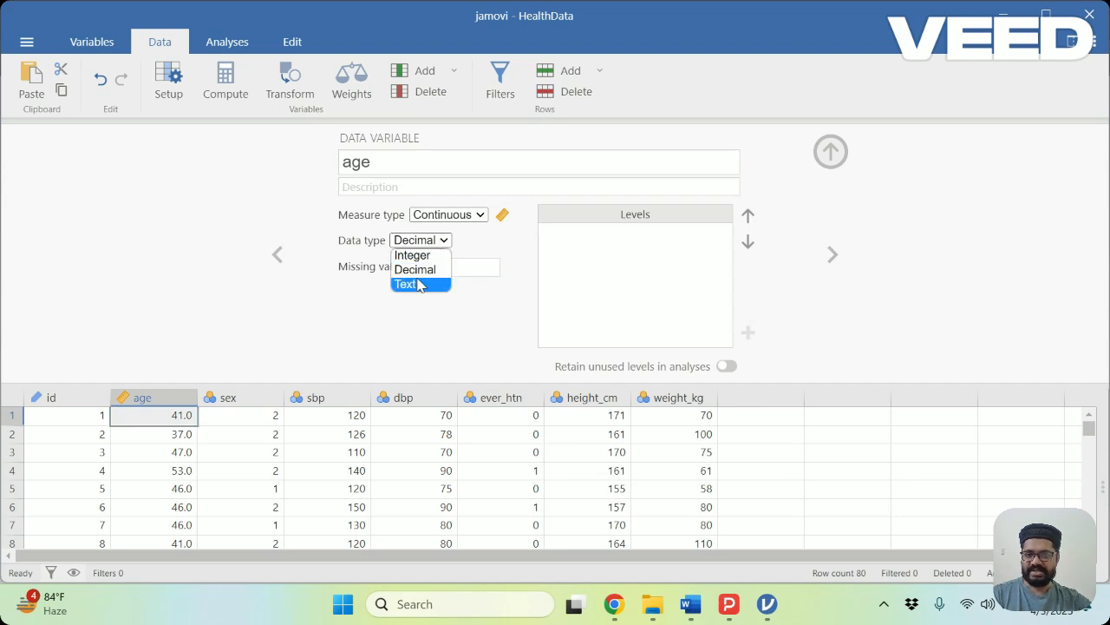
click(413, 259)
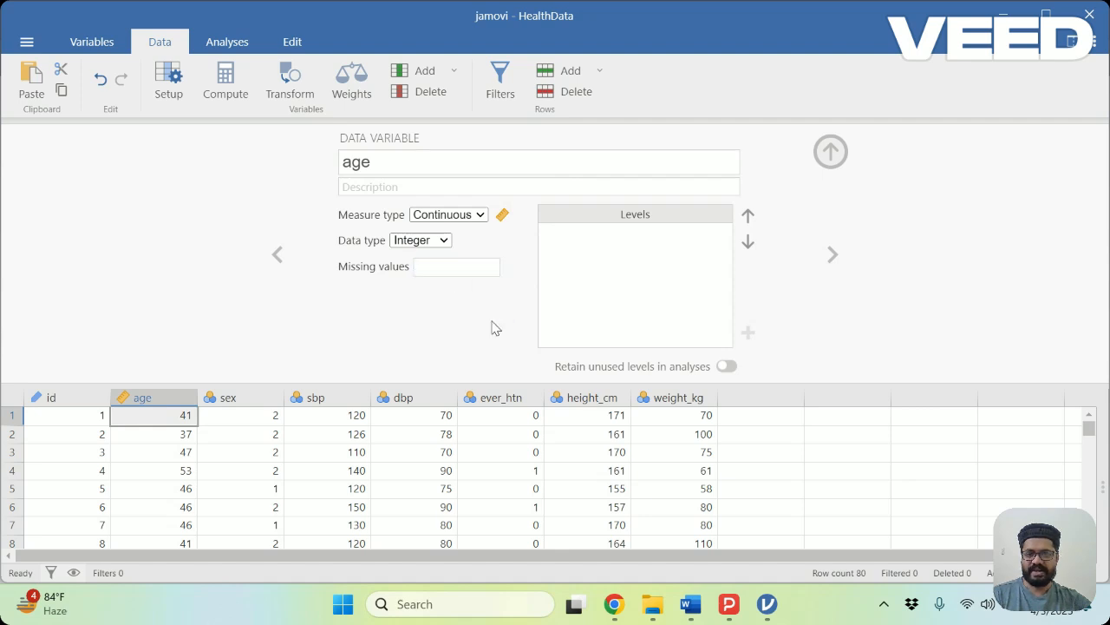
Label the levels of the sex variable, with 1 as Female and 2 as Male.
click(834, 259)
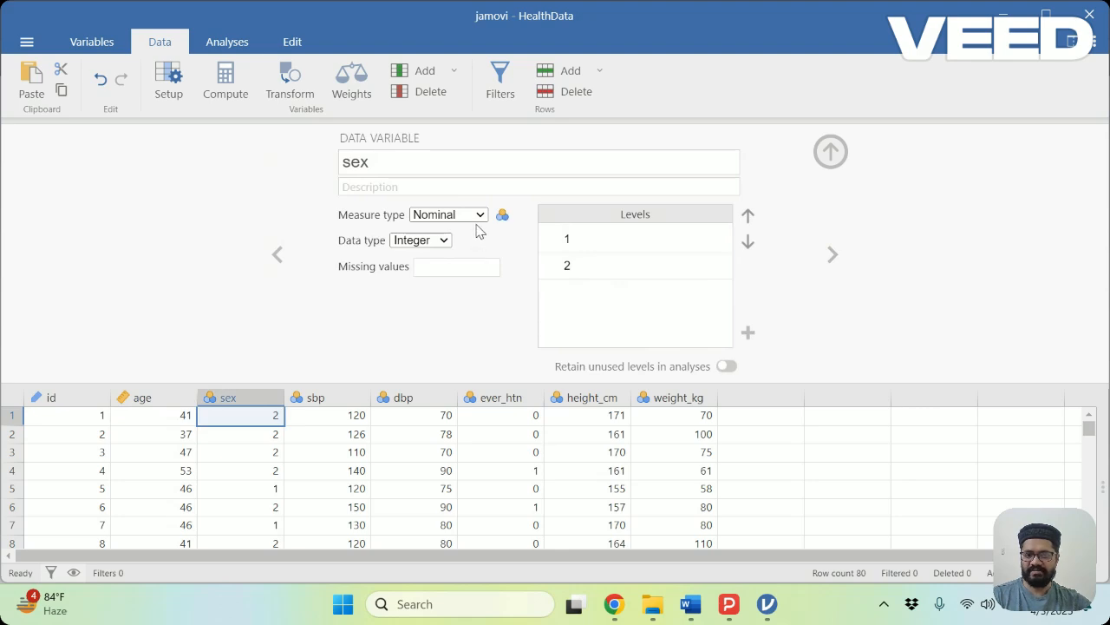
click(586, 241)
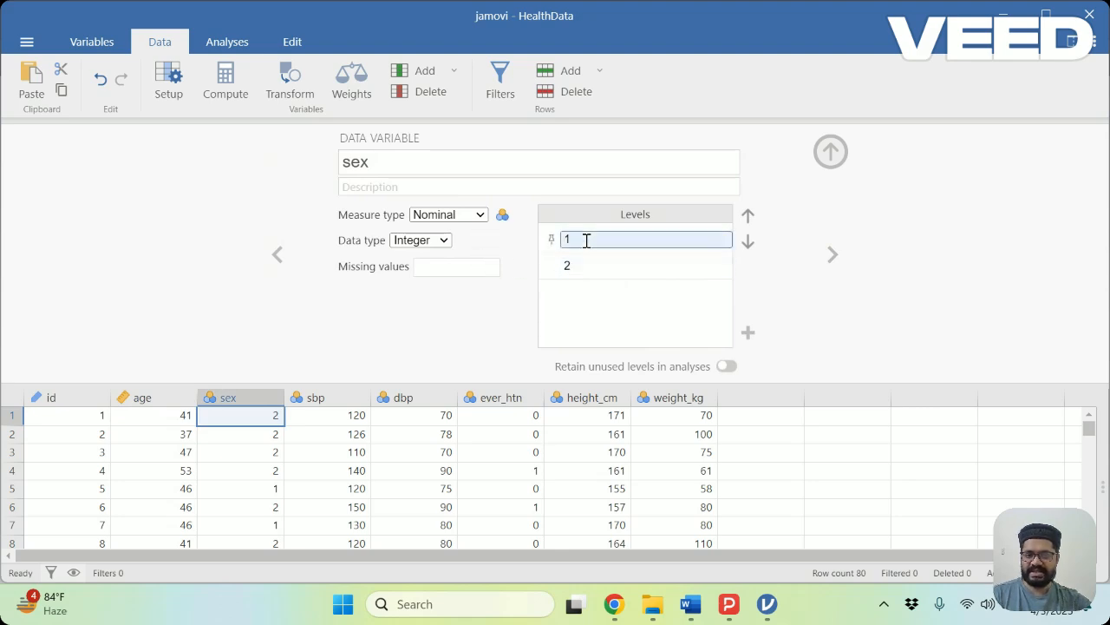
double_click(586, 240)
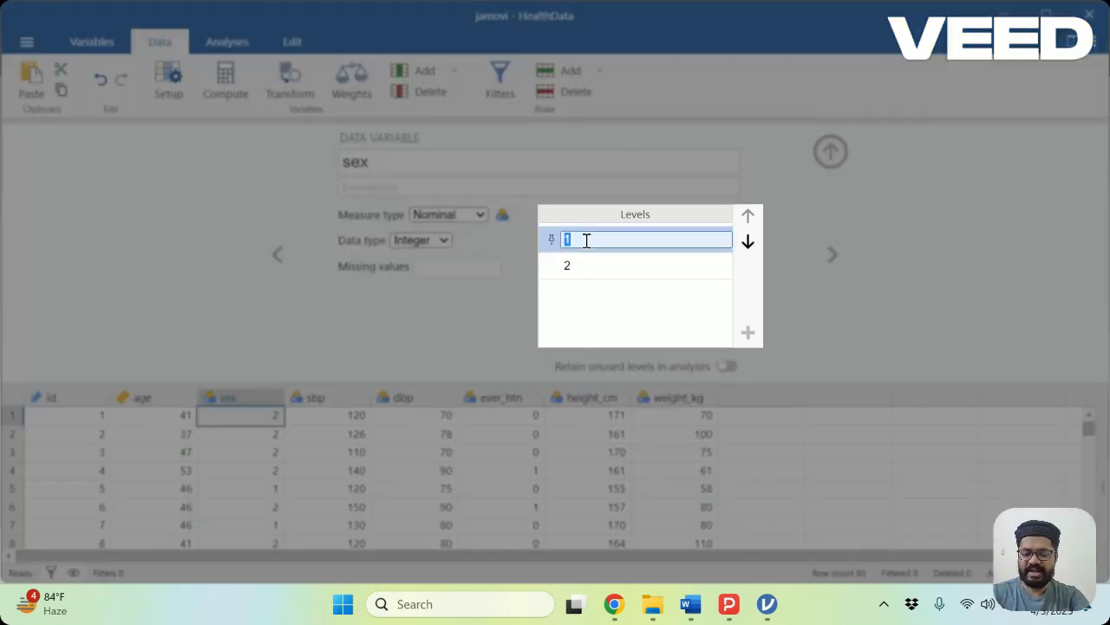
text(Female)
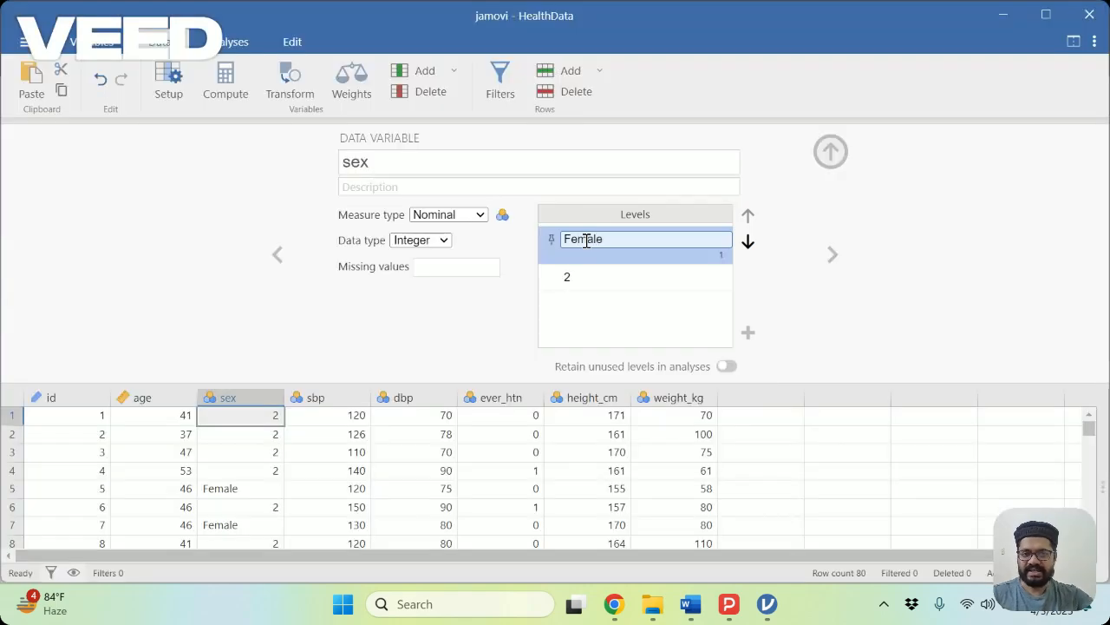
click(590, 278)
double_click(590, 278)
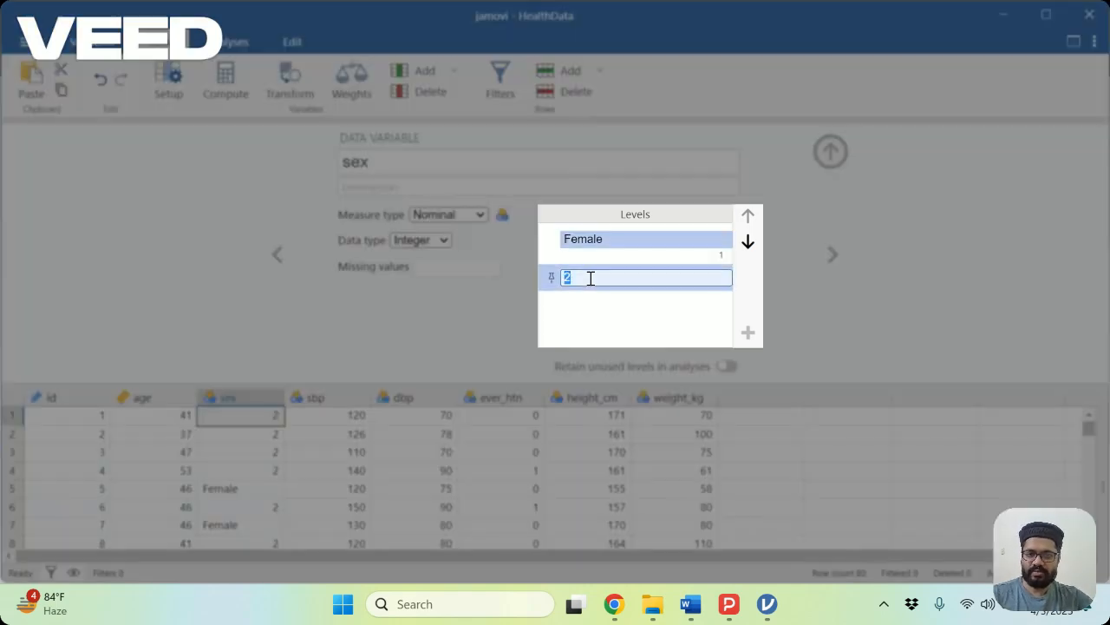
text(Male)
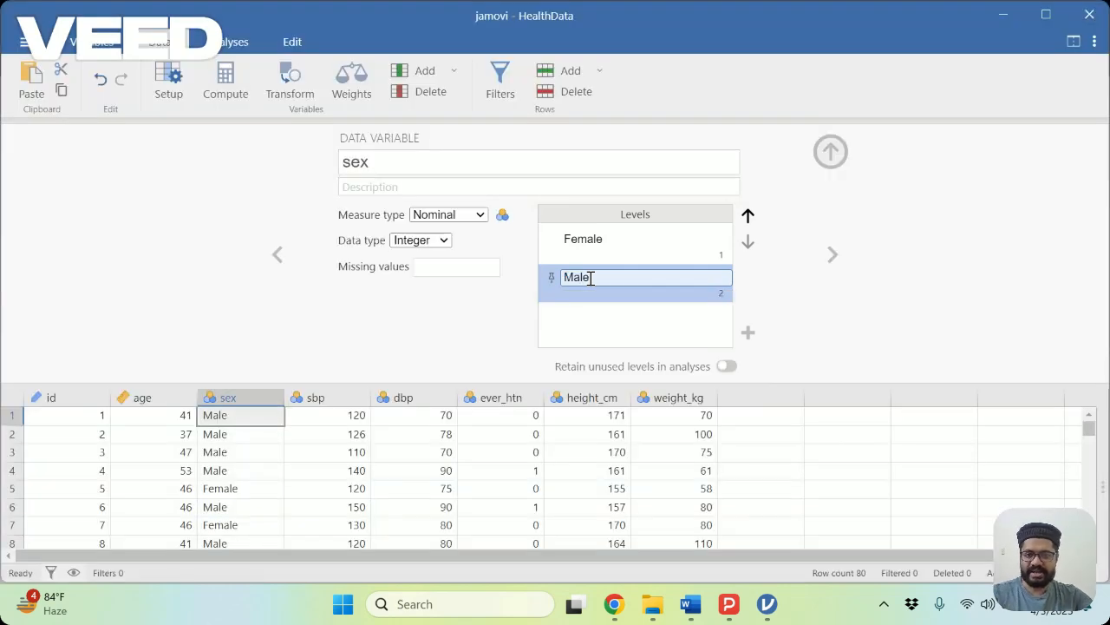
click(424, 339)
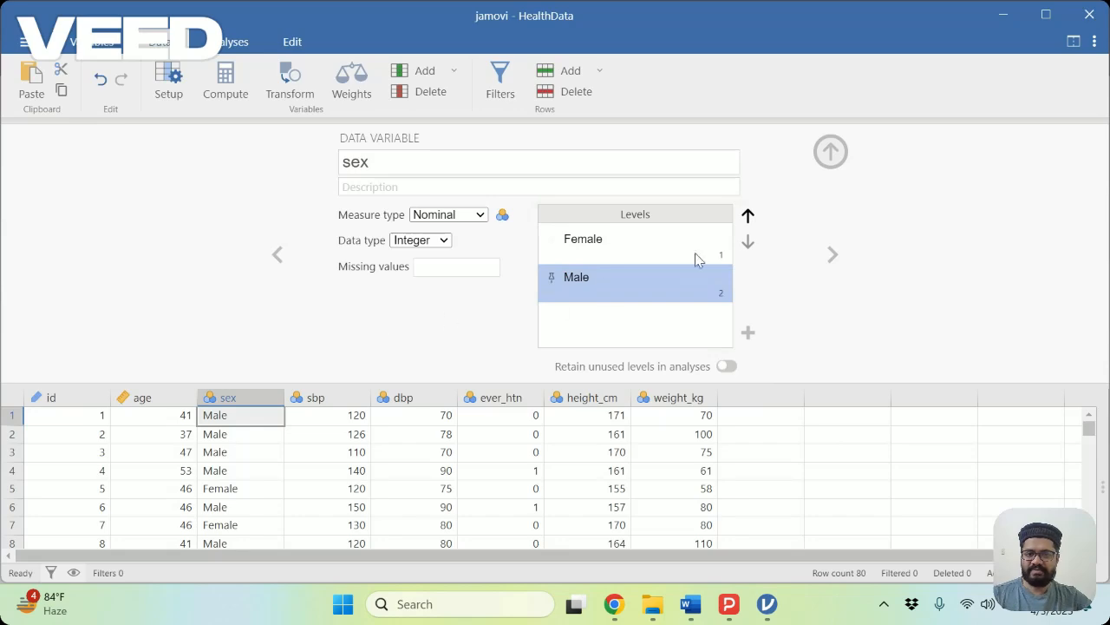
Set the measure type of both the sbp and dbp variables to Continuous.
click(835, 264)
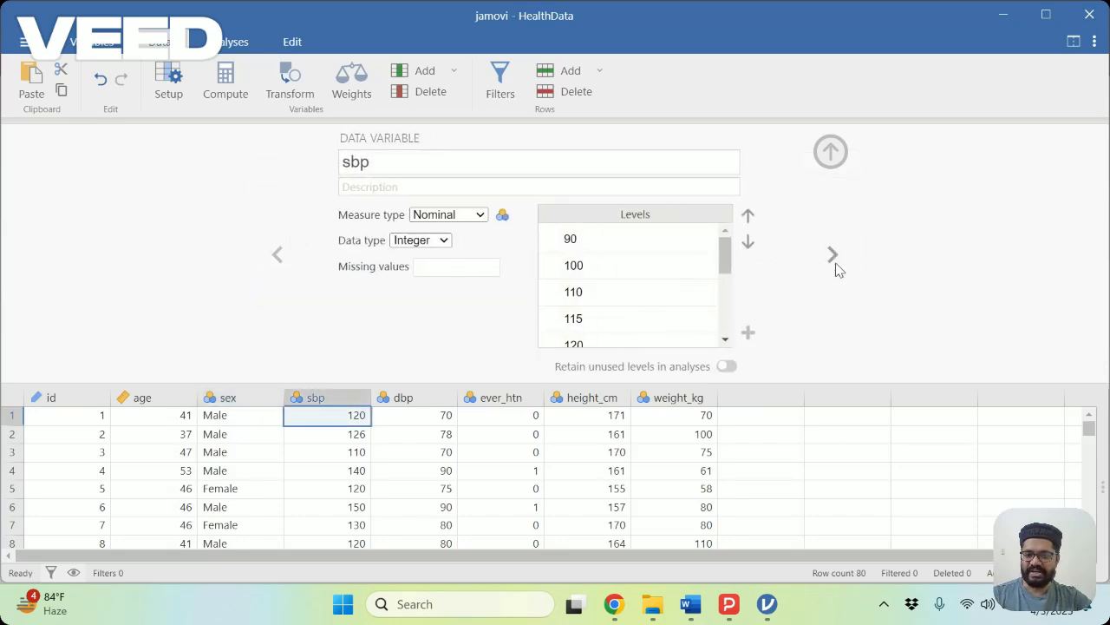
click(480, 217)
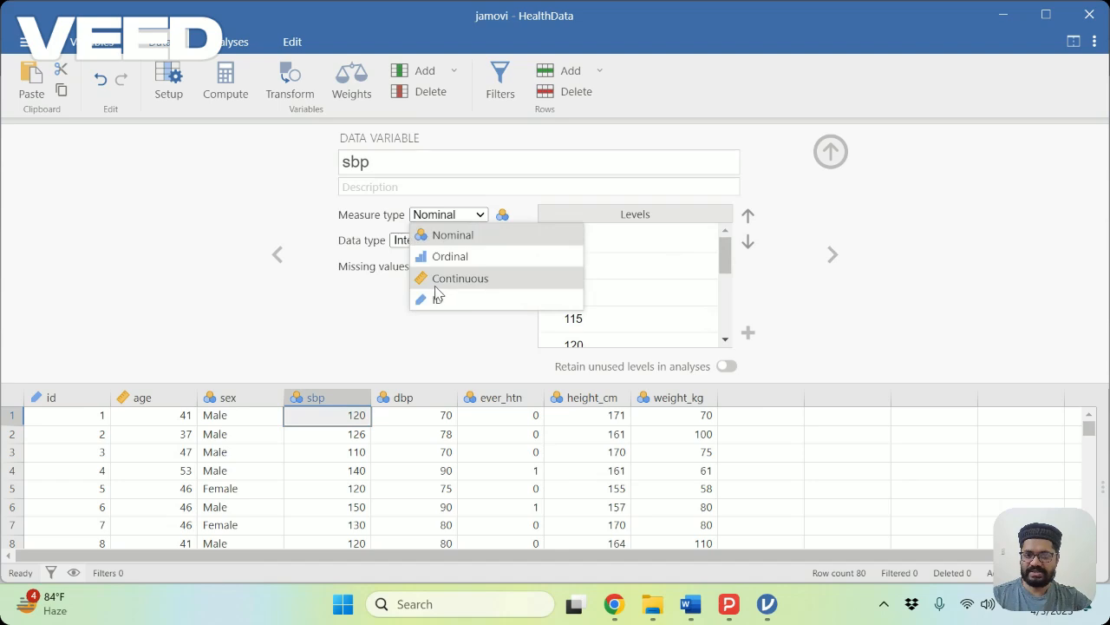
click(439, 279)
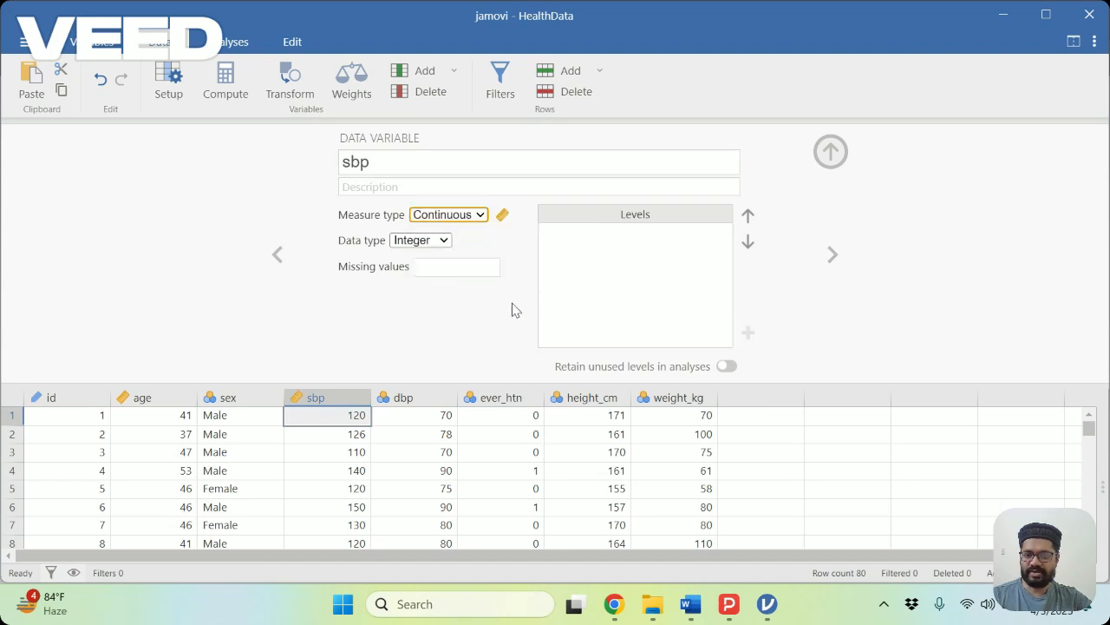
click(833, 265)
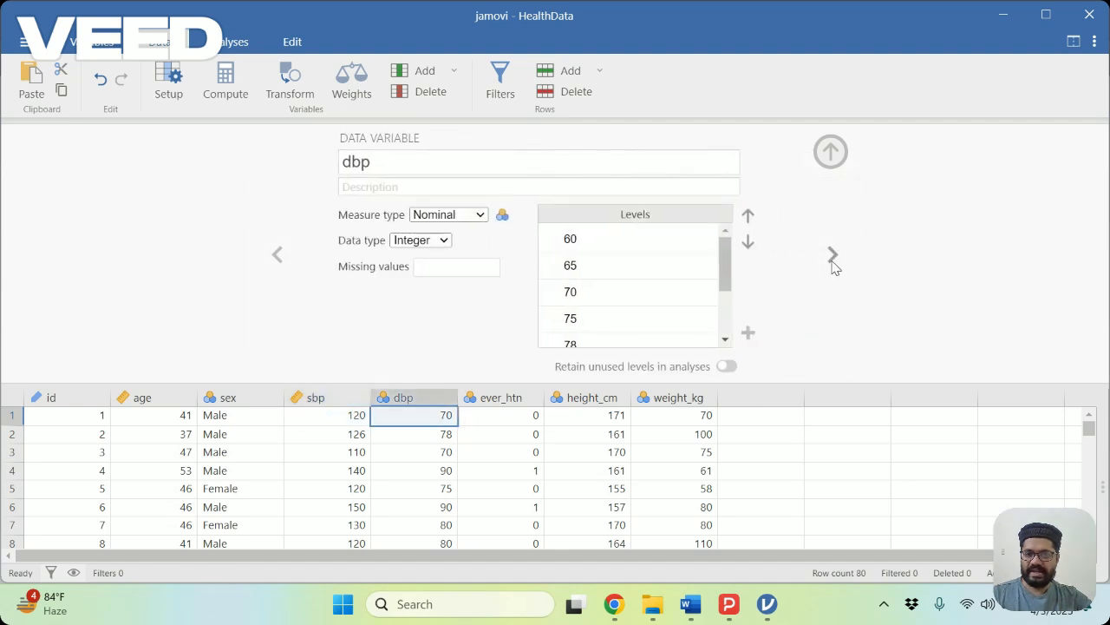
click(480, 217)
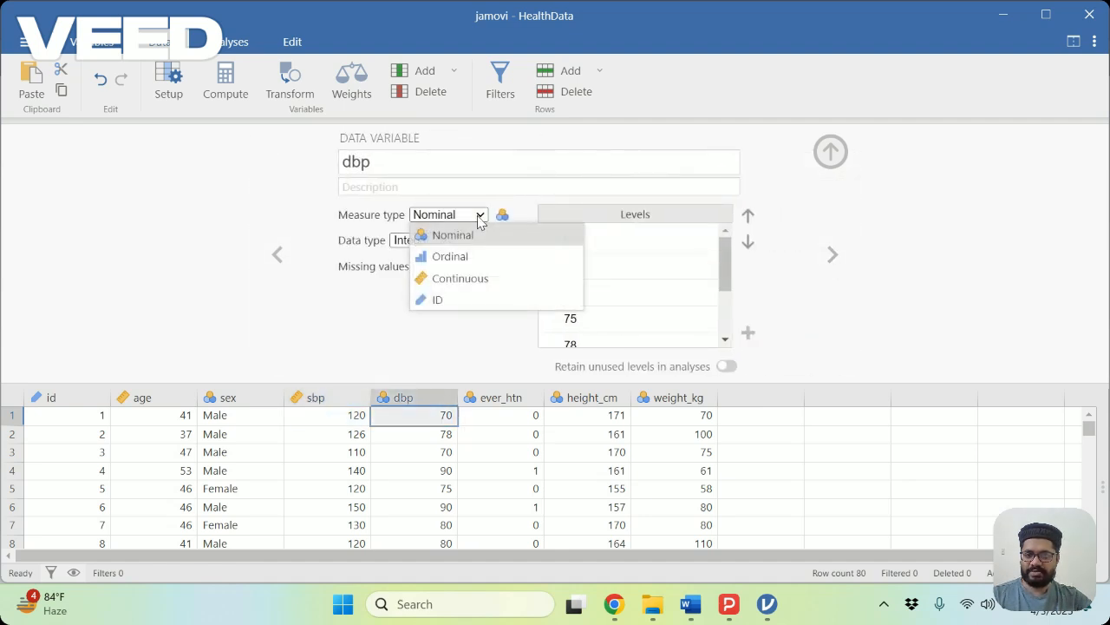
click(443, 278)
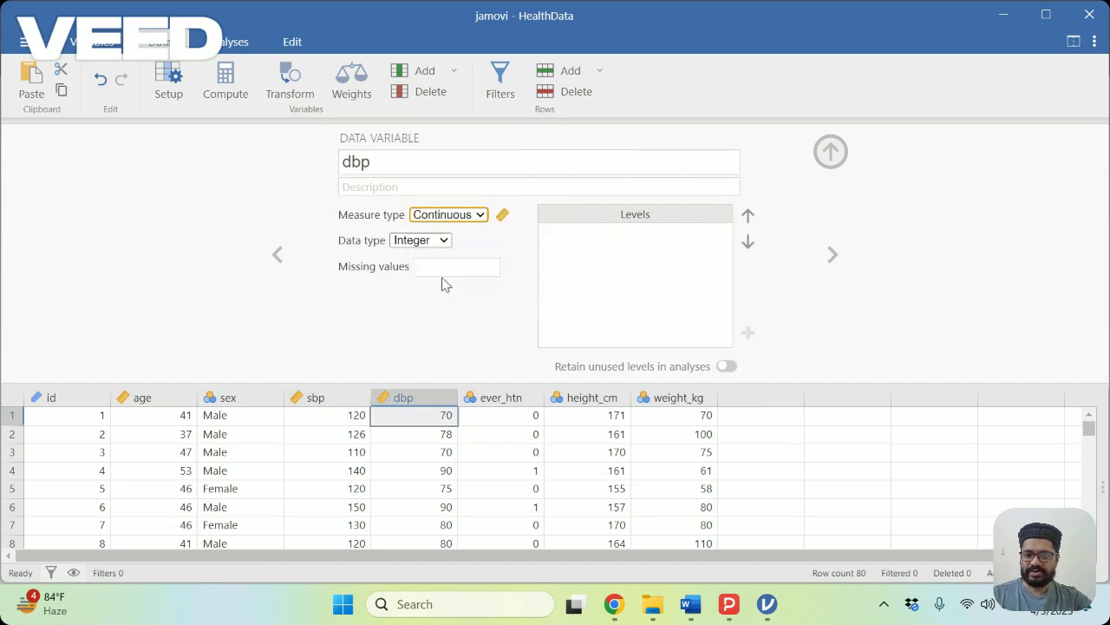
Rename the ever_htn variable as htn_medication.
click(829, 256)
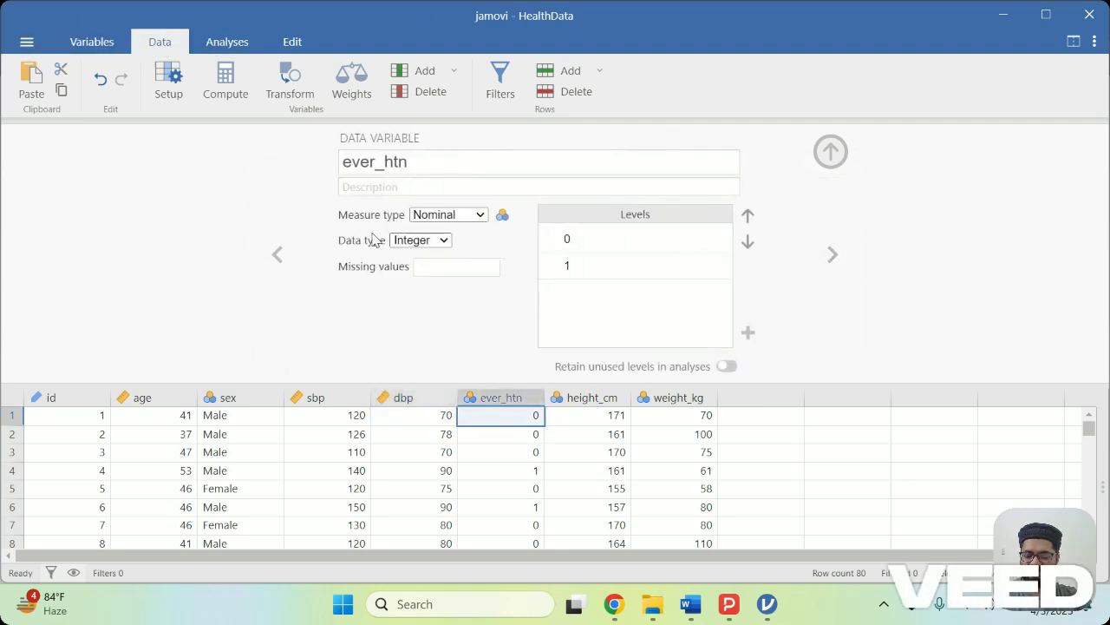
double_click(386, 161)
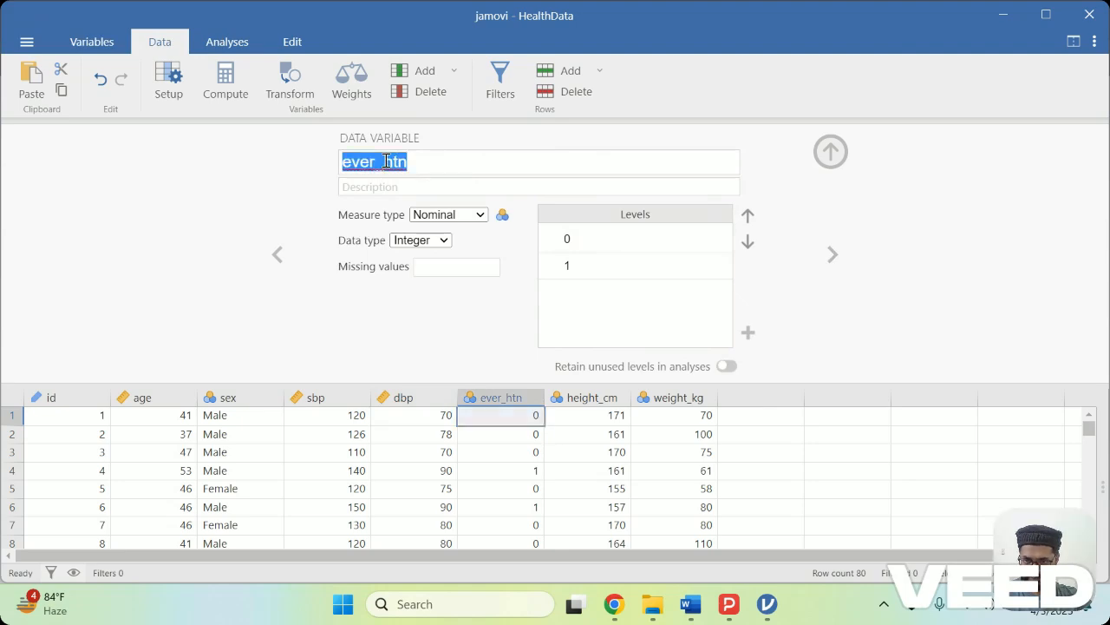
click(386, 161)
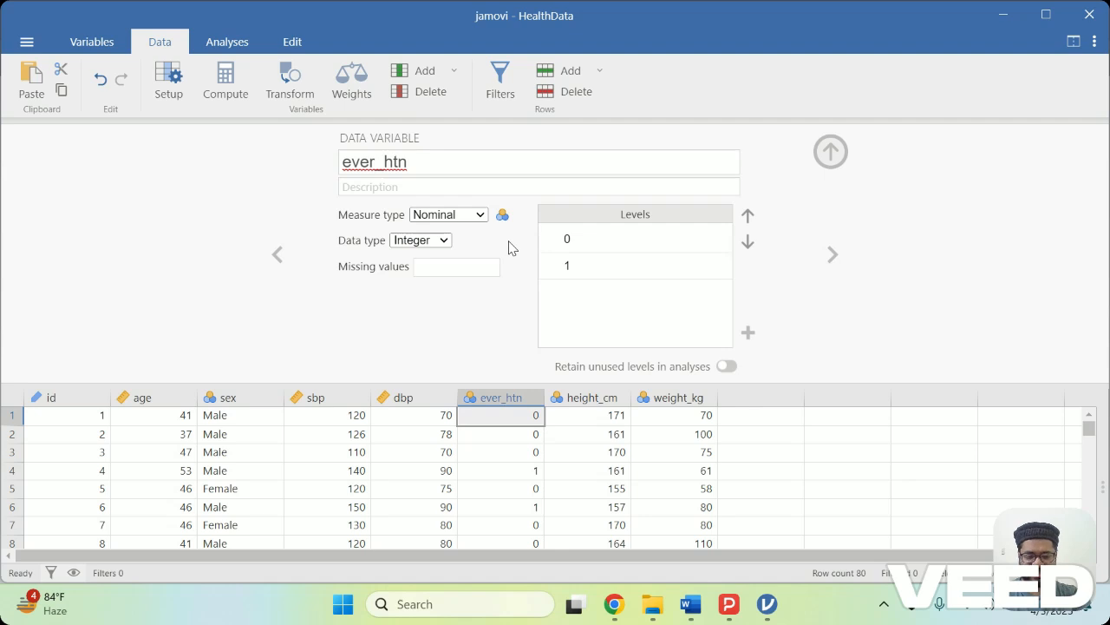
key(BackSpace)
key(BackSpace)
key(BackSpace)
key(BackSpace)
key(BackSpace)
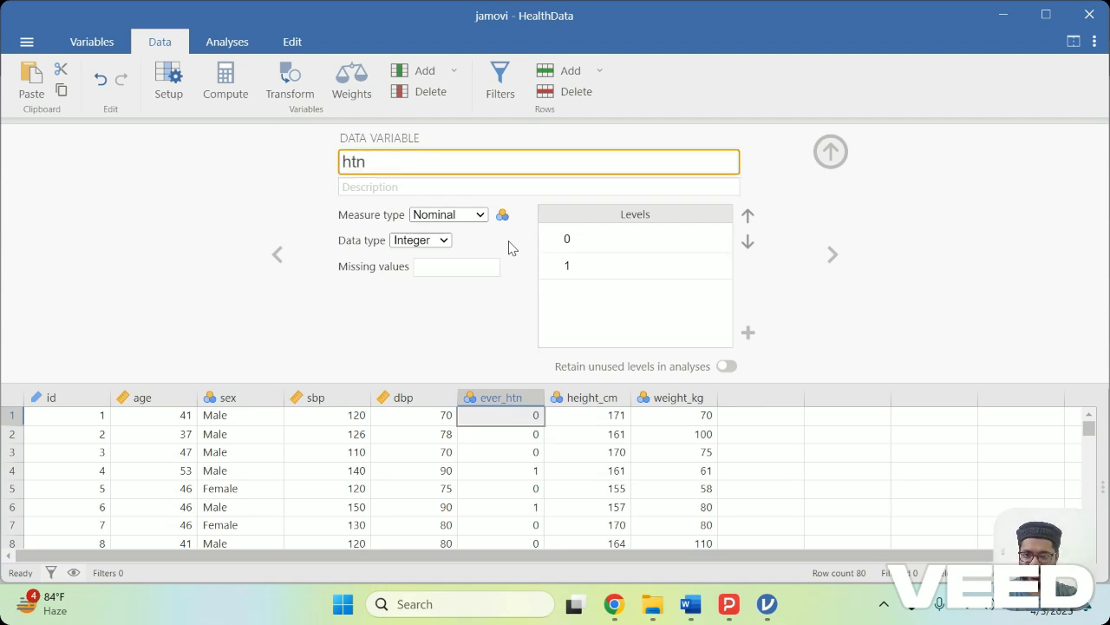
key(End)
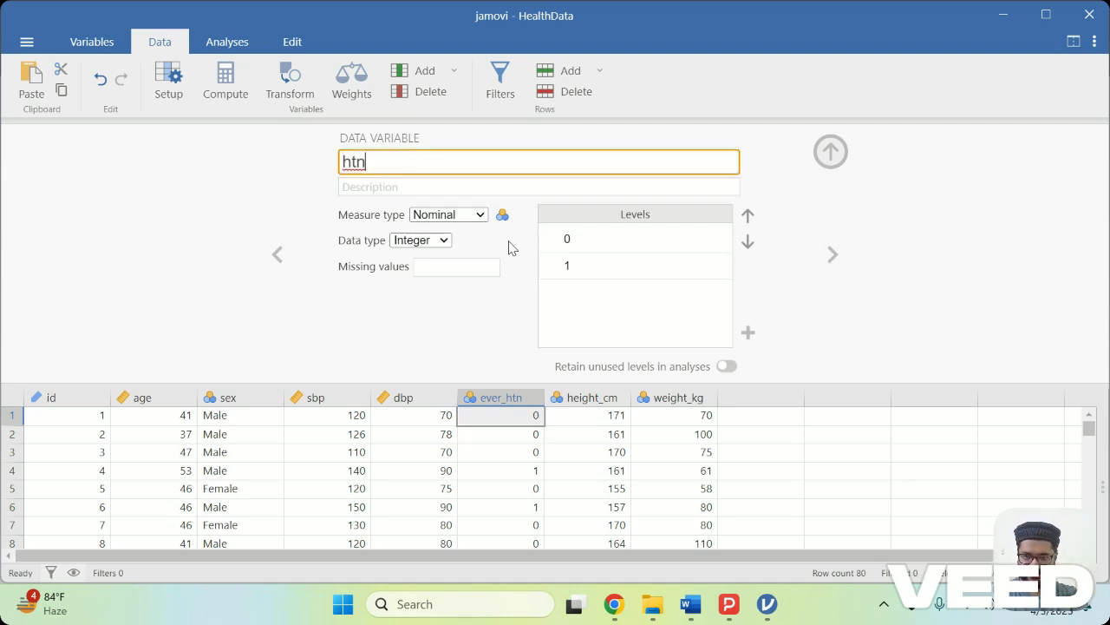
text(_me)
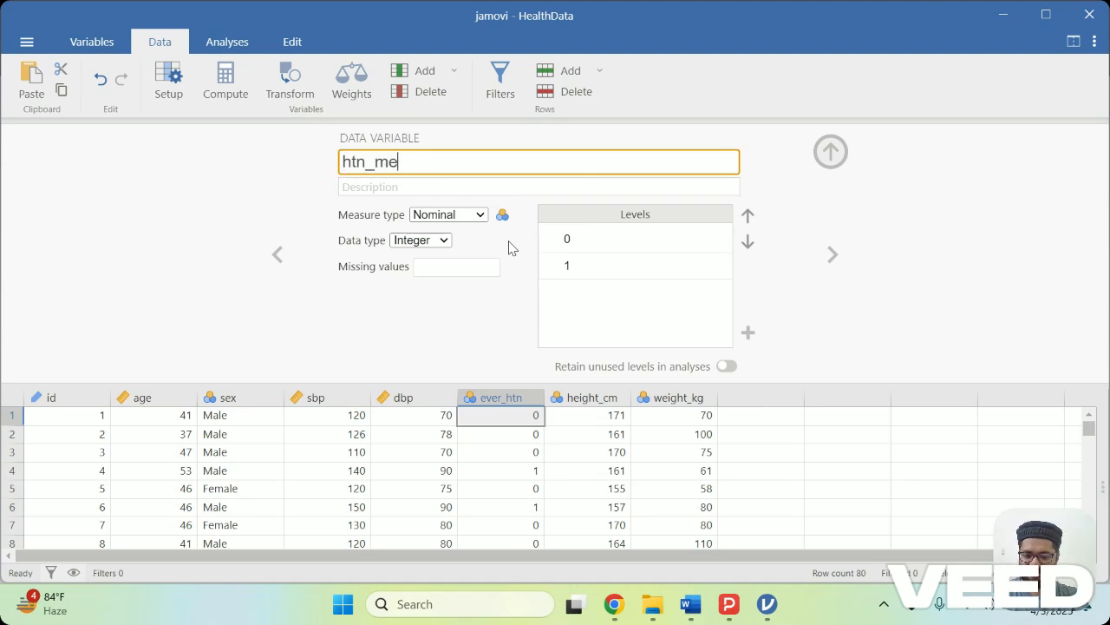
text(dication)
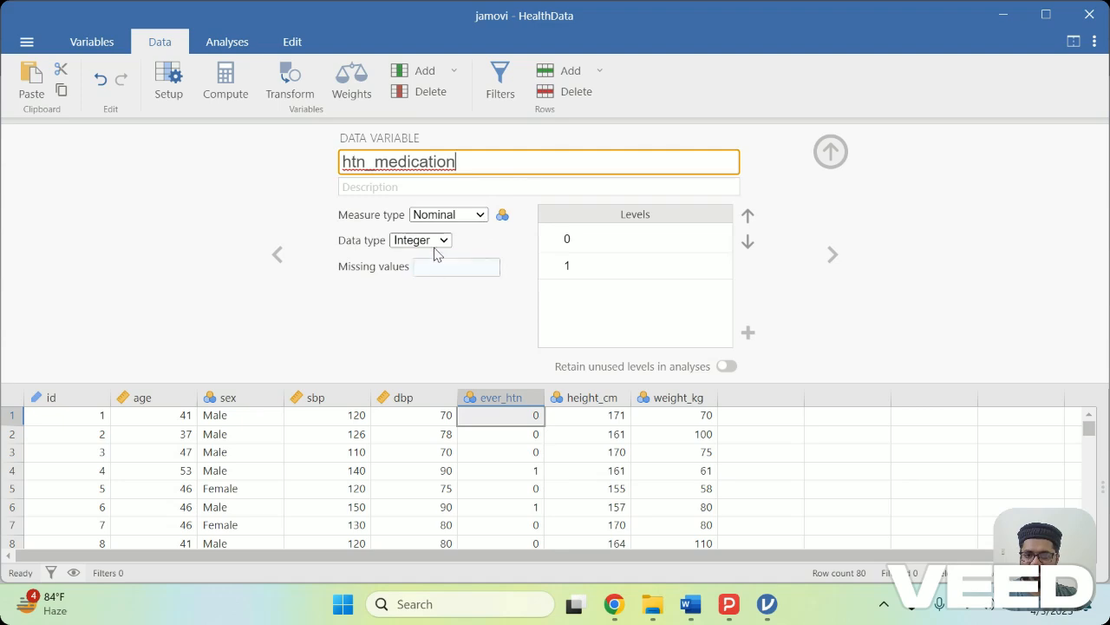
Label the levels of the htn_medication variable, with 0 as No and 1 as Yes.
click(583, 241)
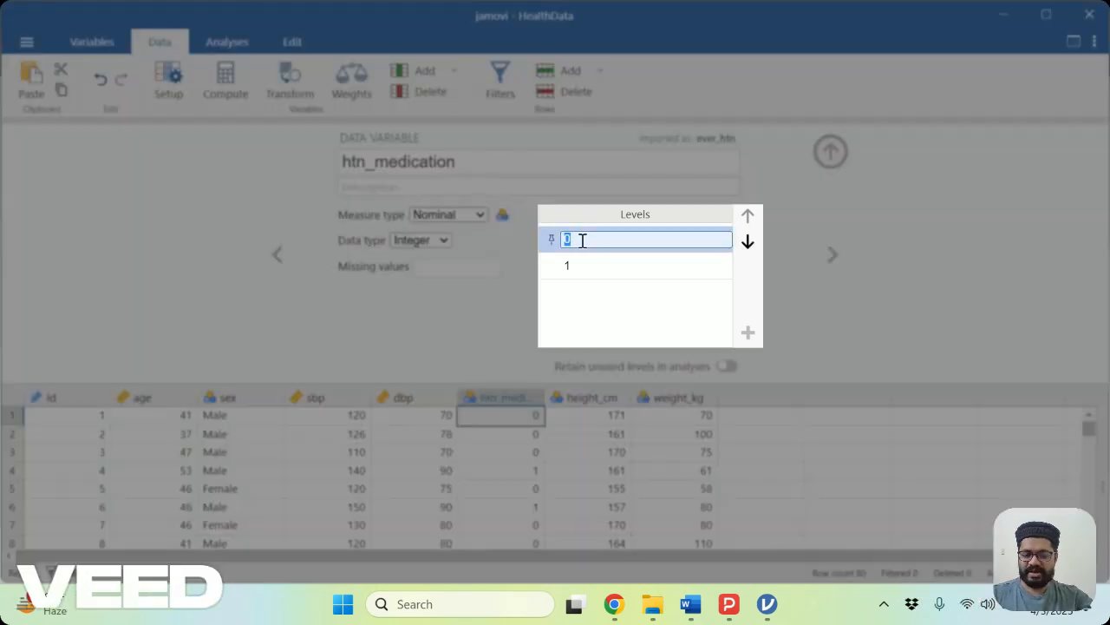
text(No)
key(Return)
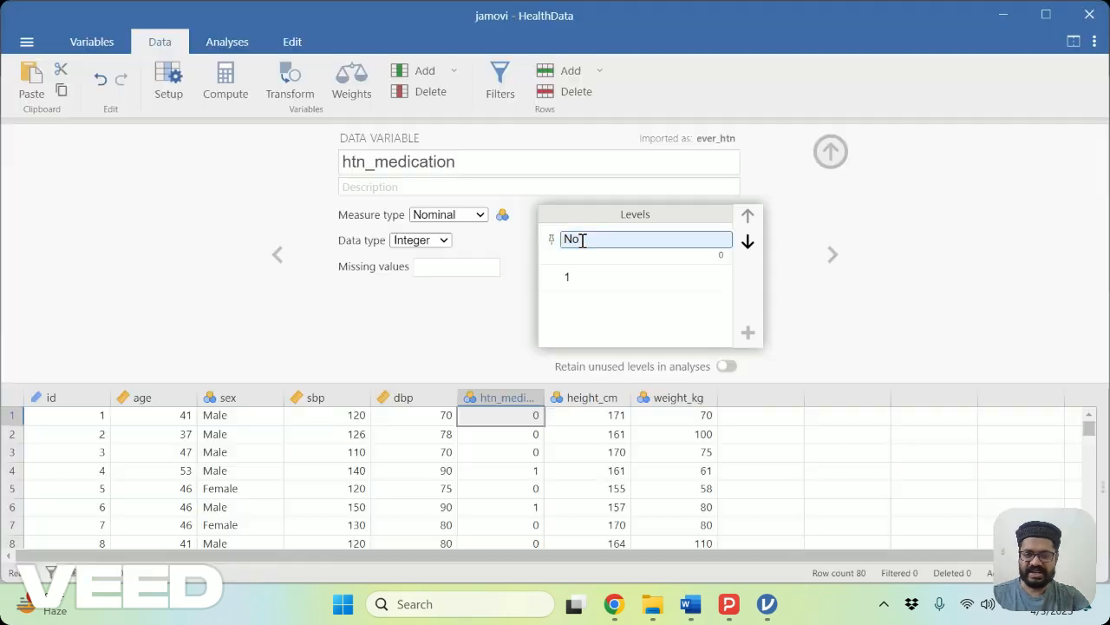
click(585, 278)
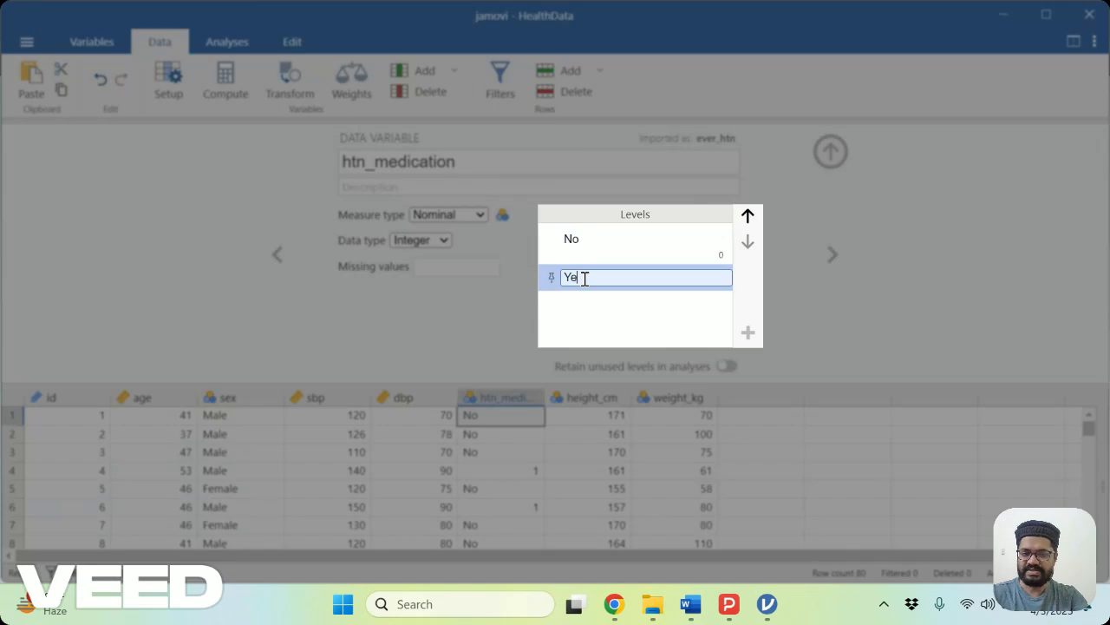
key(Return)
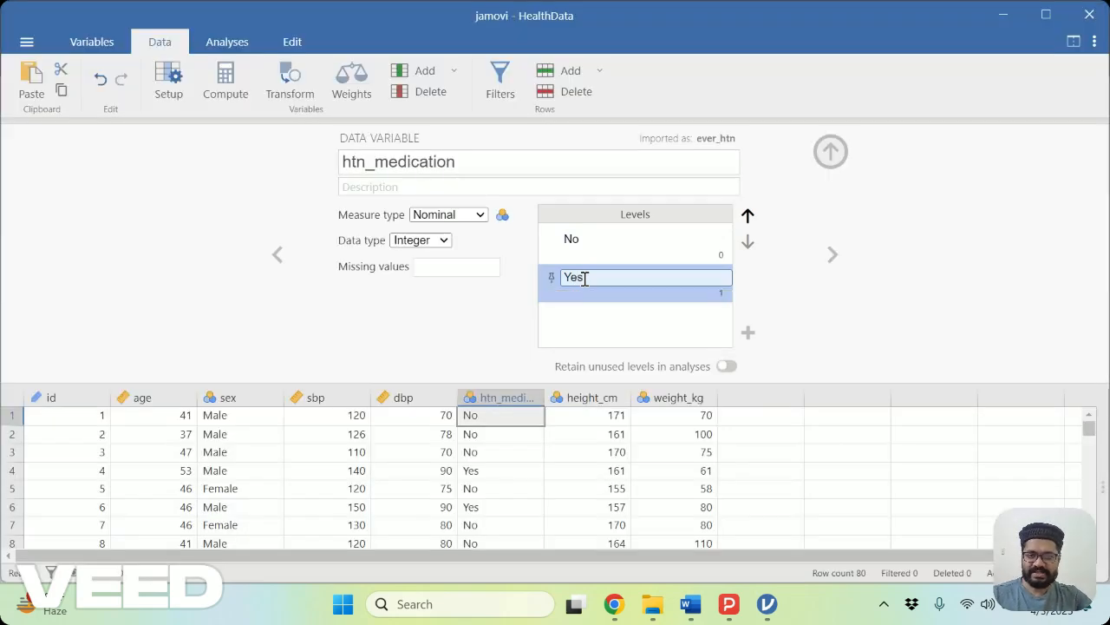
Set the measure type of both the height_cm and weight_kg variables to Continuous and close the variable editor.
click(830, 254)
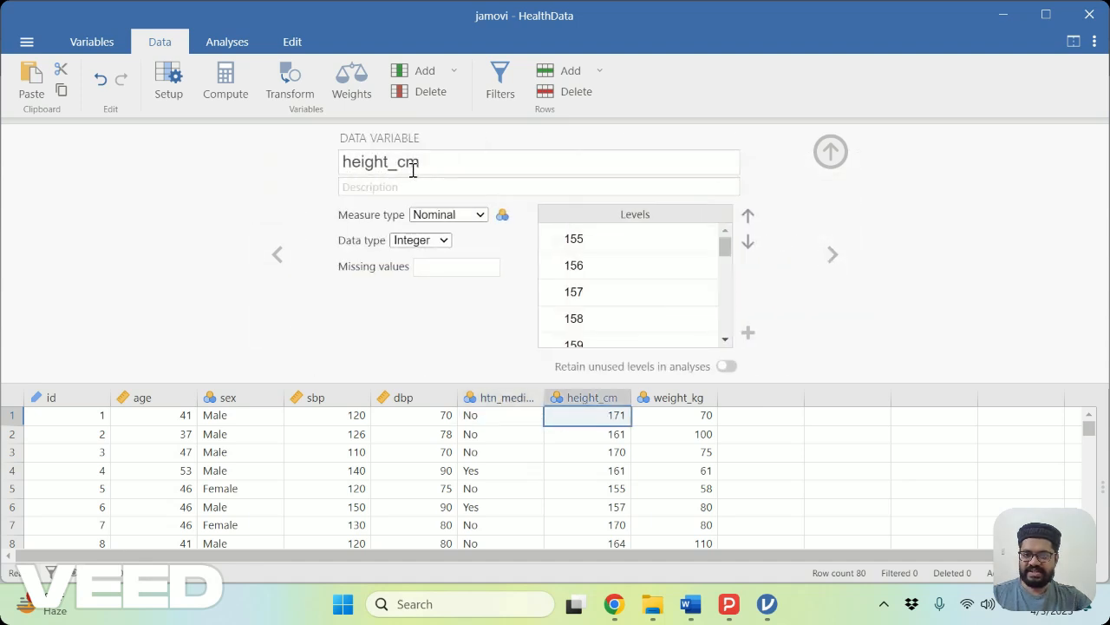
click(483, 219)
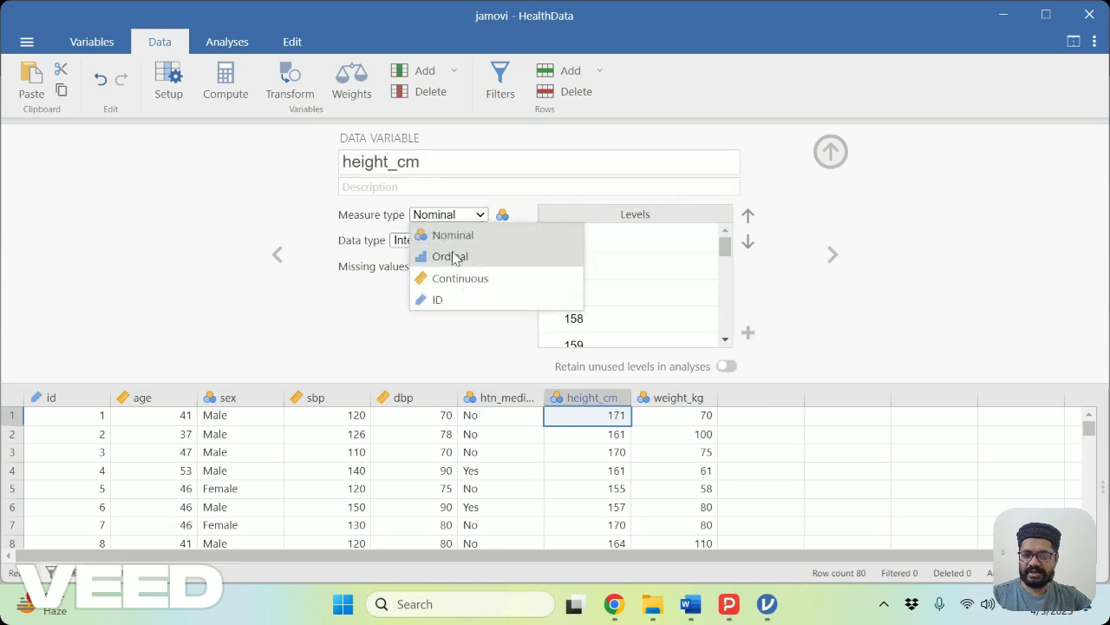
click(441, 277)
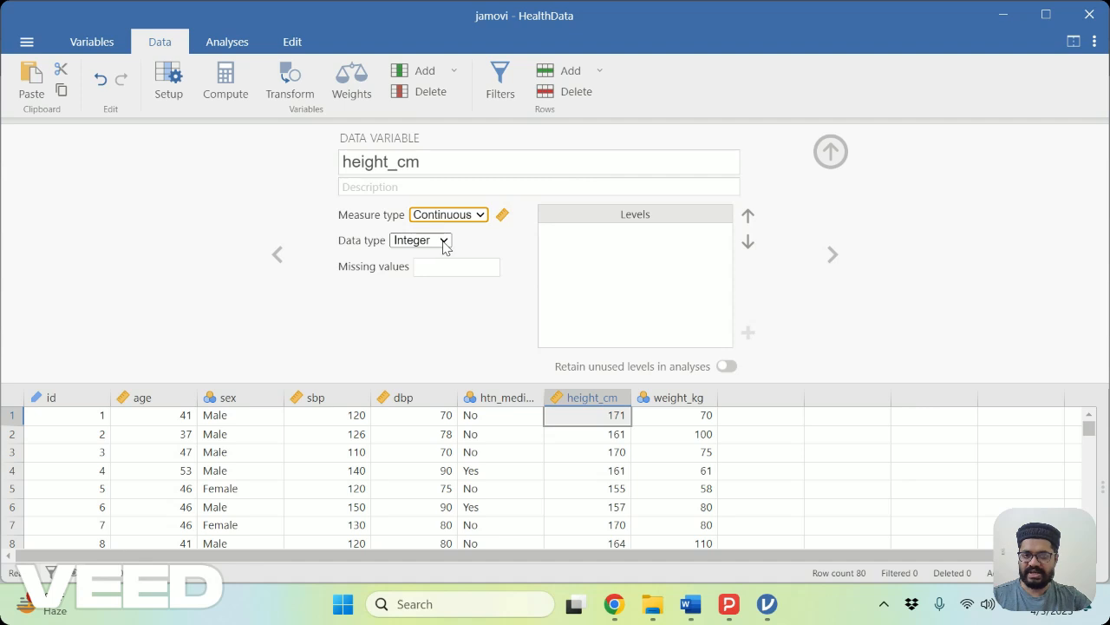
click(833, 255)
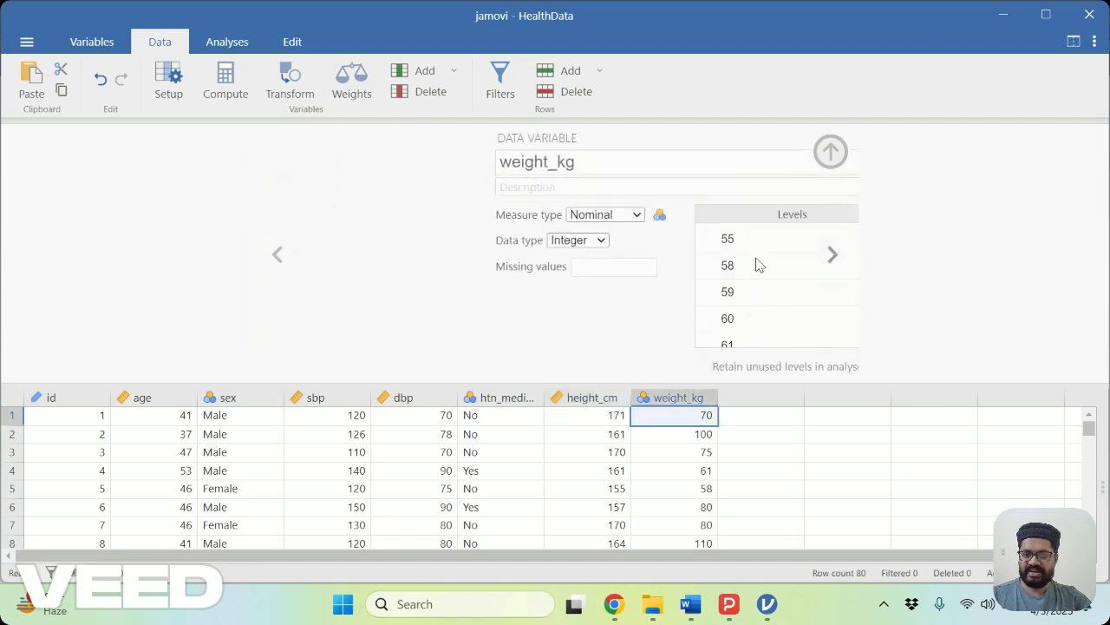
click(484, 216)
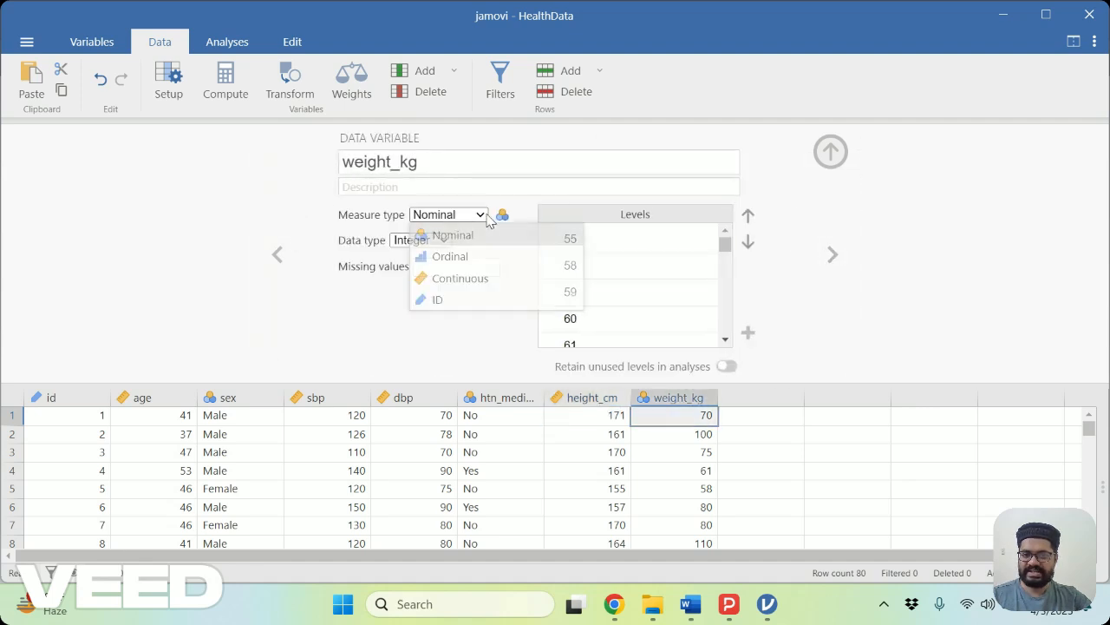
click(467, 278)
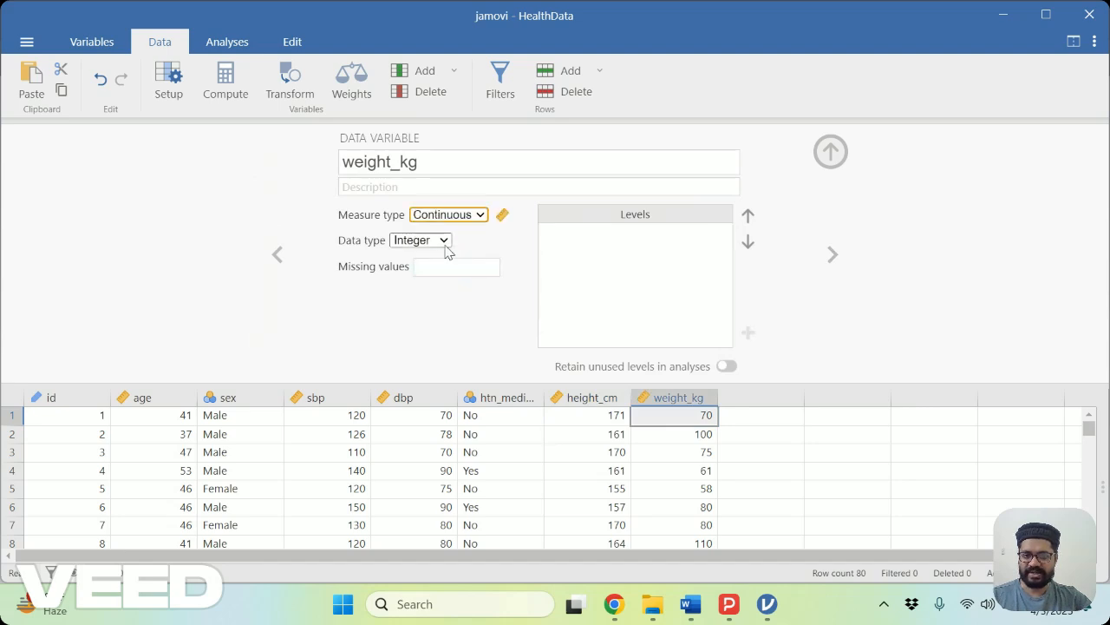
click(823, 165)
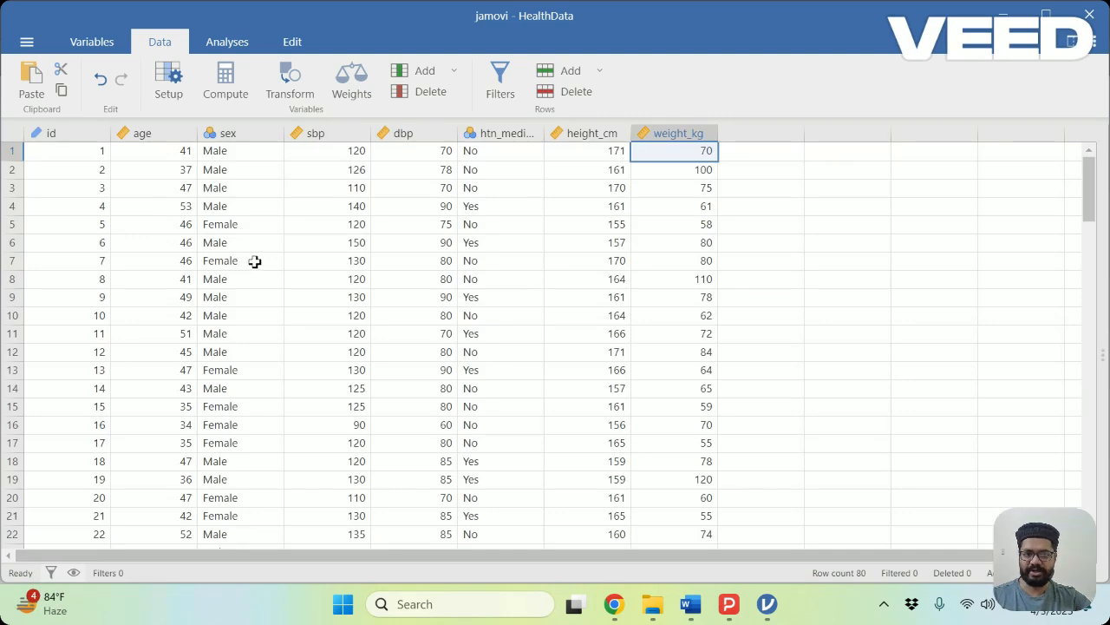
Save the data set as the jamovi file HealthData.omv in the Downloads folder.
click(27, 42)
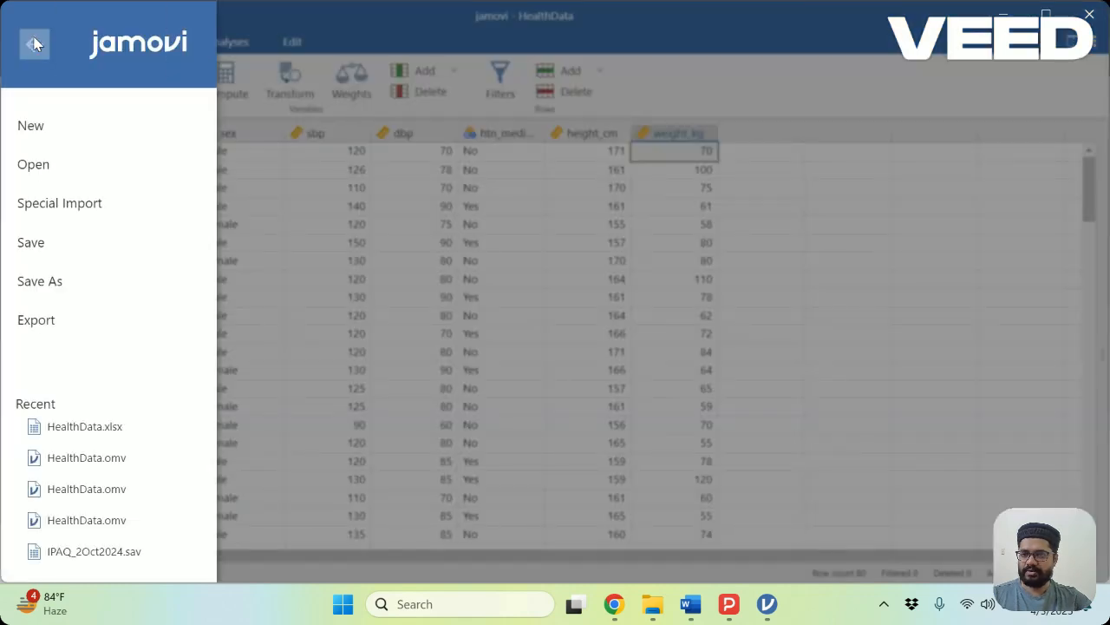
click(32, 248)
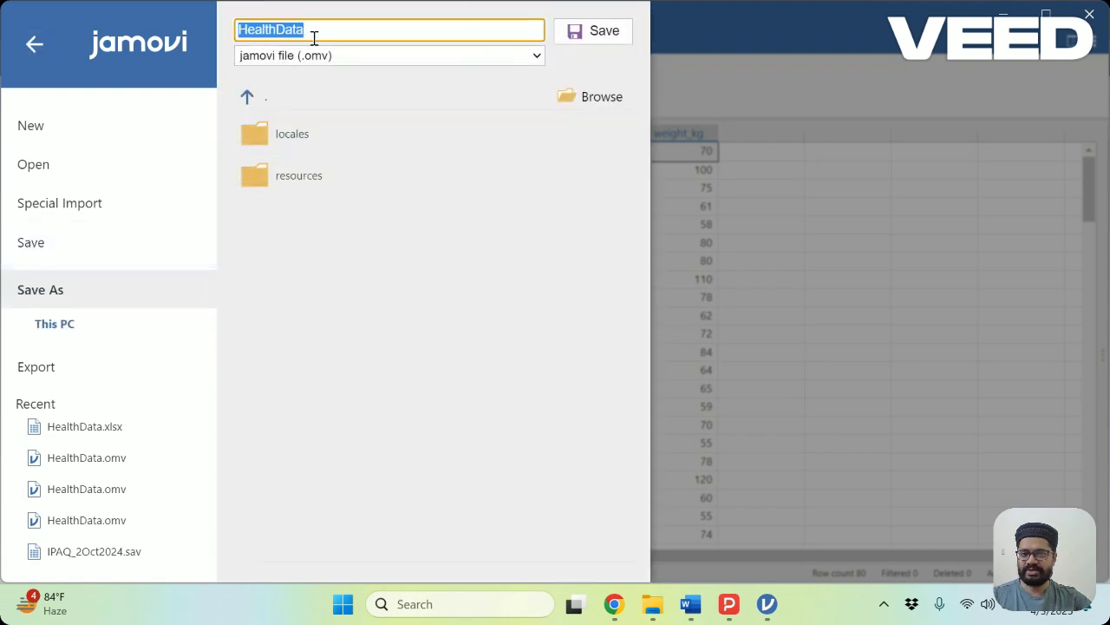
click(610, 98)
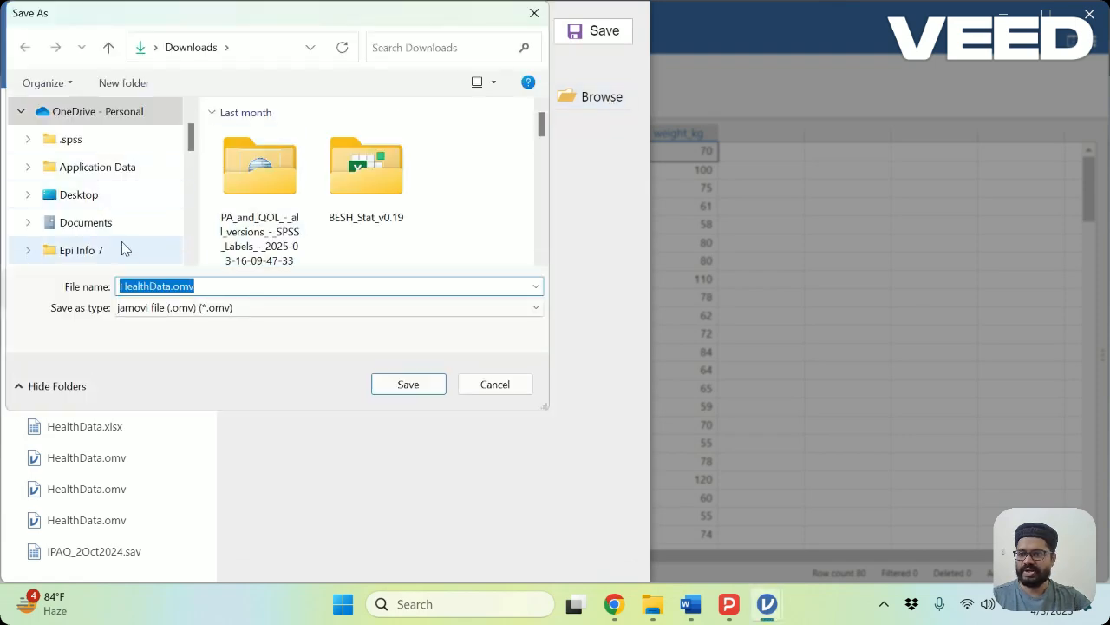
scroll(122, 250, down, 5)
click(69, 201)
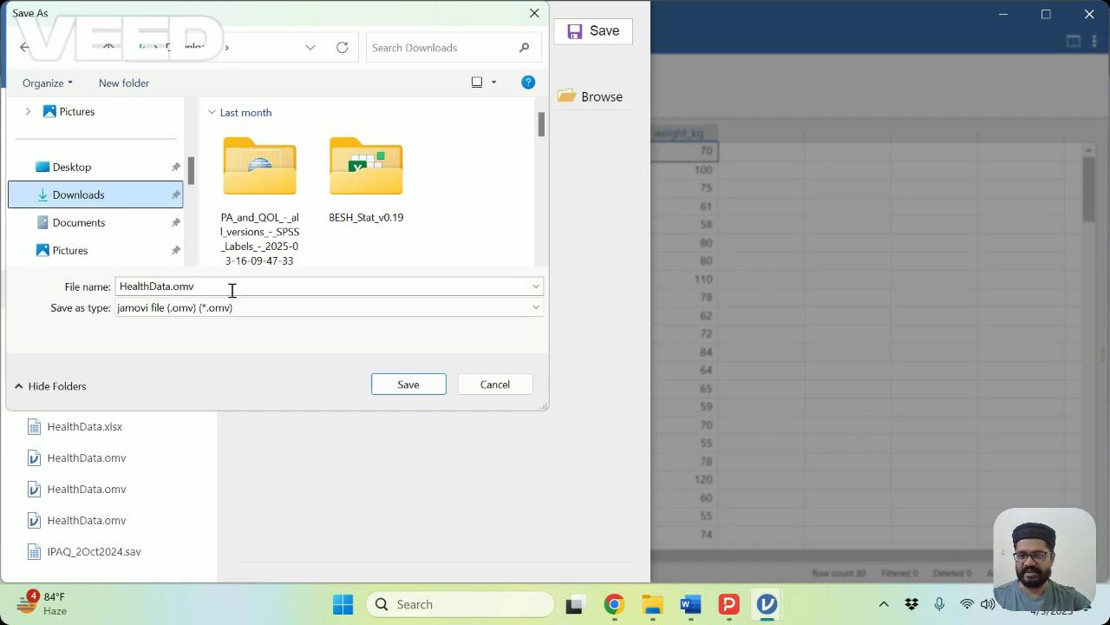
click(398, 384)
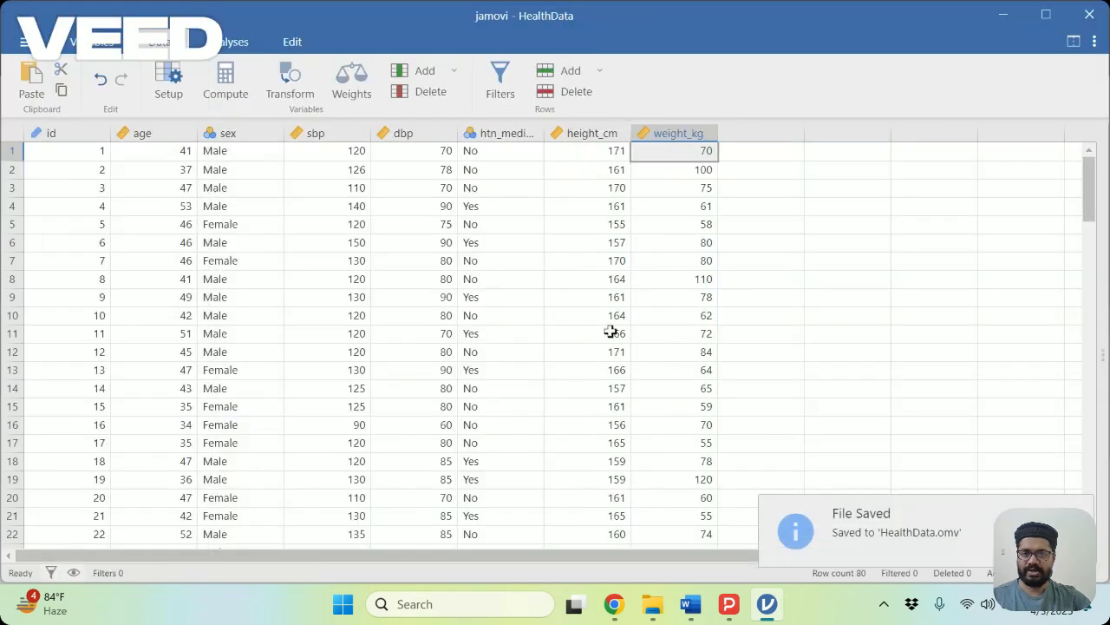
Switch to File Explorer, open the saved HealthData.omv from the Downloads folder, and return to that folder.
click(517, 278)
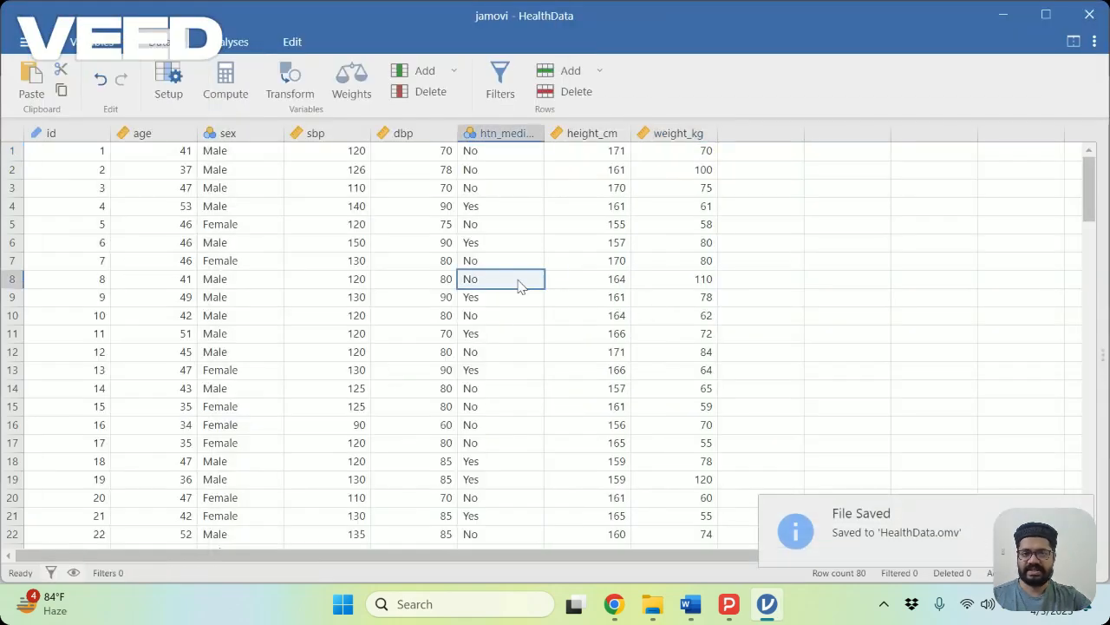
mouse_move(653, 608)
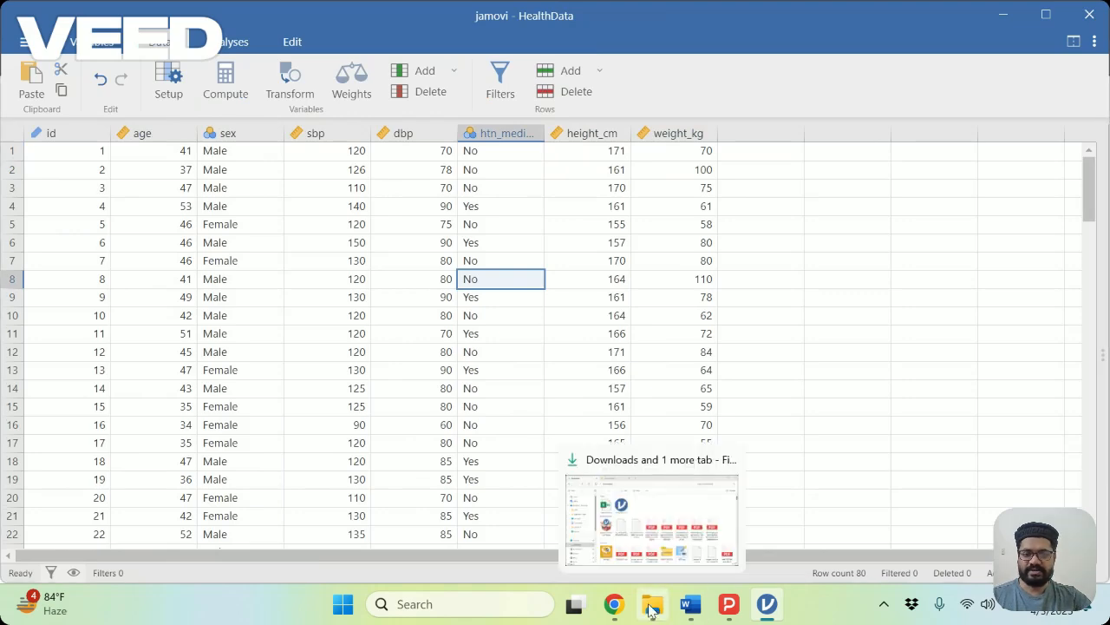
click(653, 539)
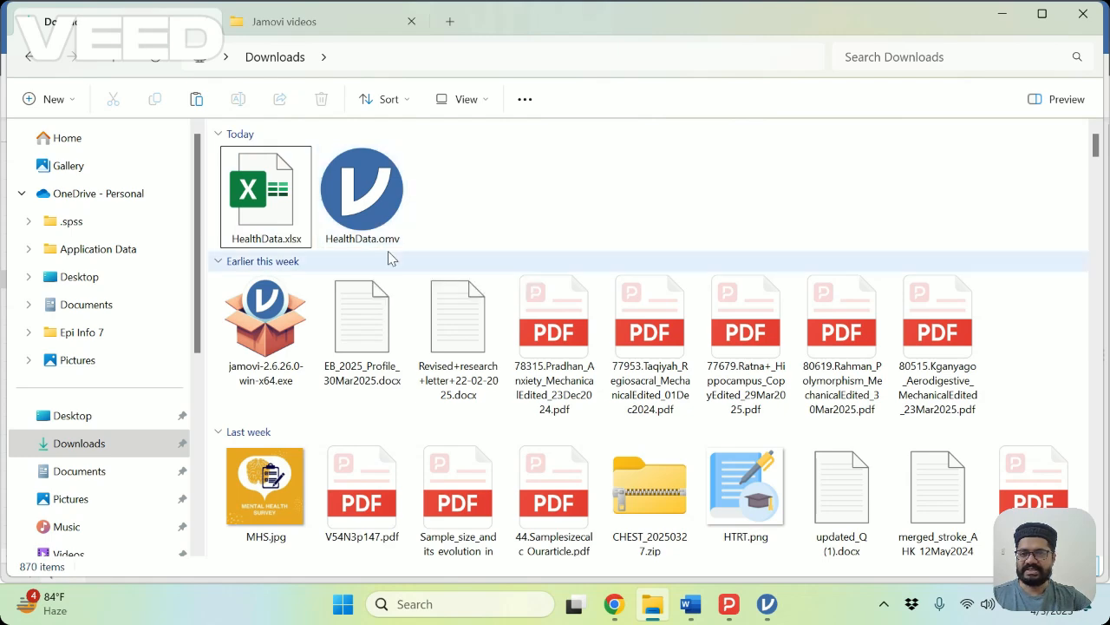
double_click(380, 189)
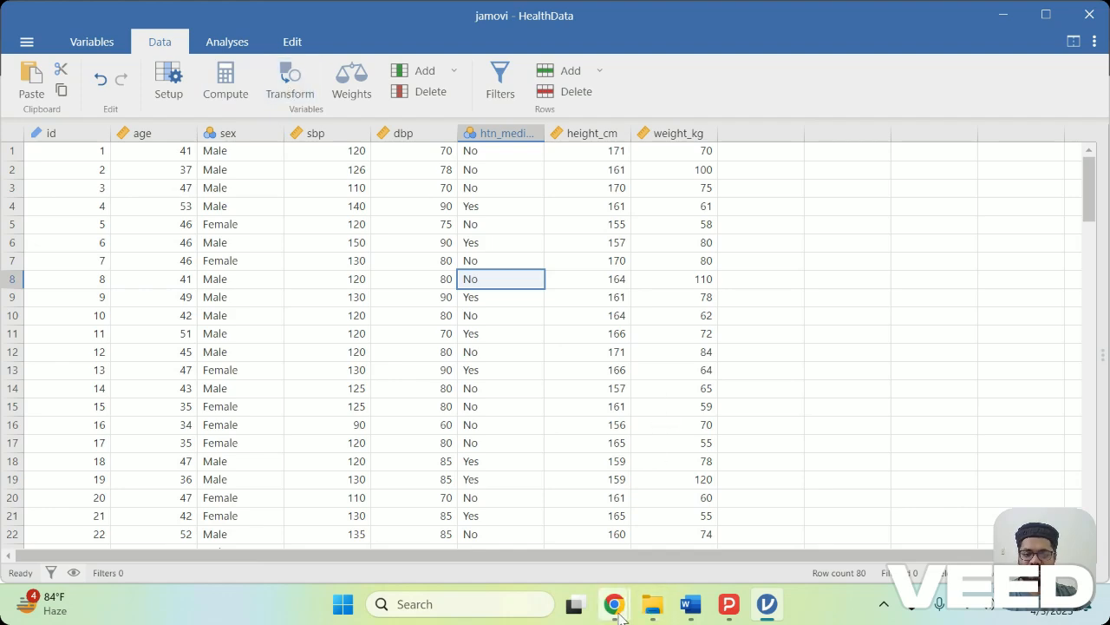
mouse_move(618, 613)
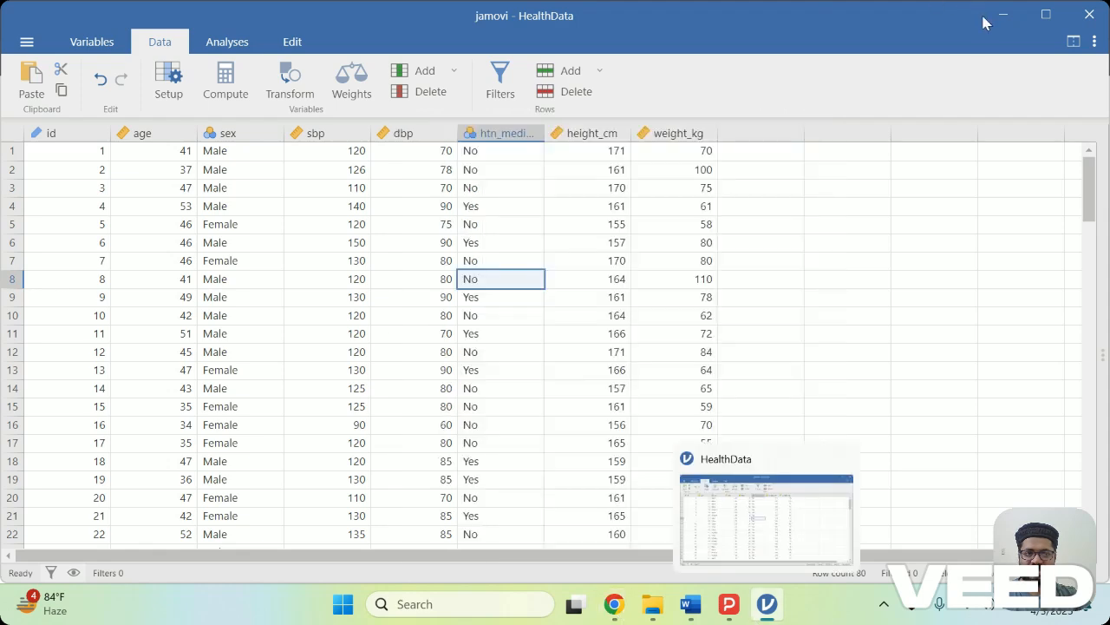
click(652, 604)
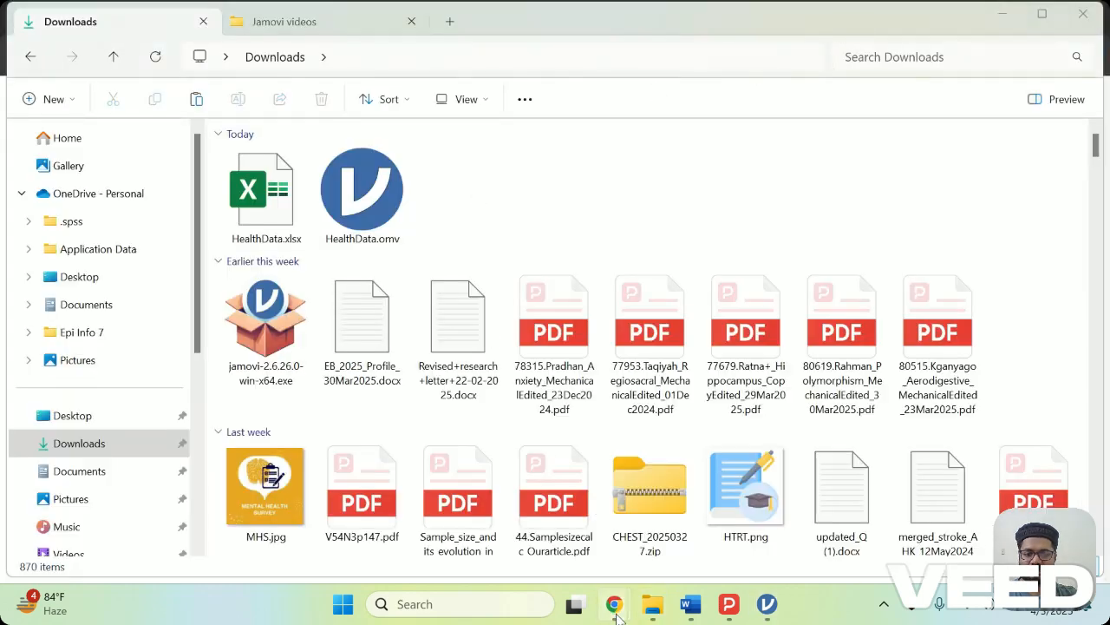